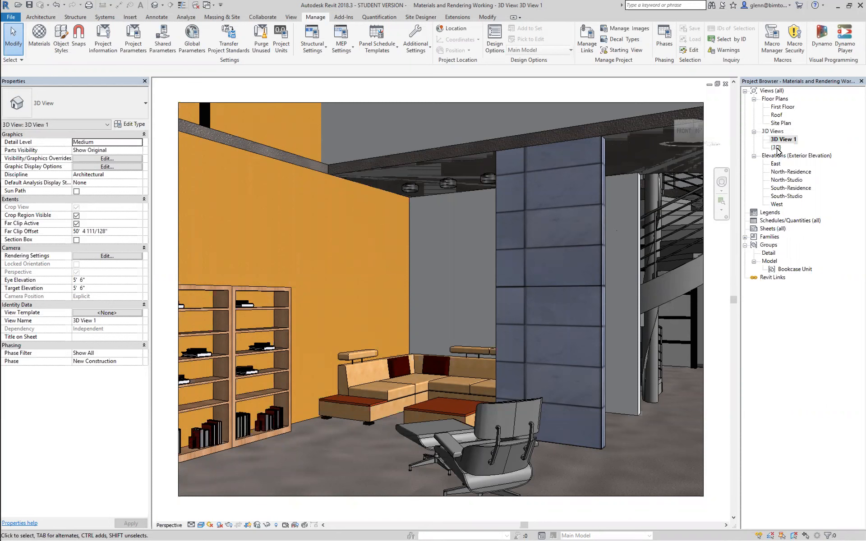
On the First Floor plan, place a perspective camera on the ground southeast of the house, aimed northwest through the building
click(780, 109)
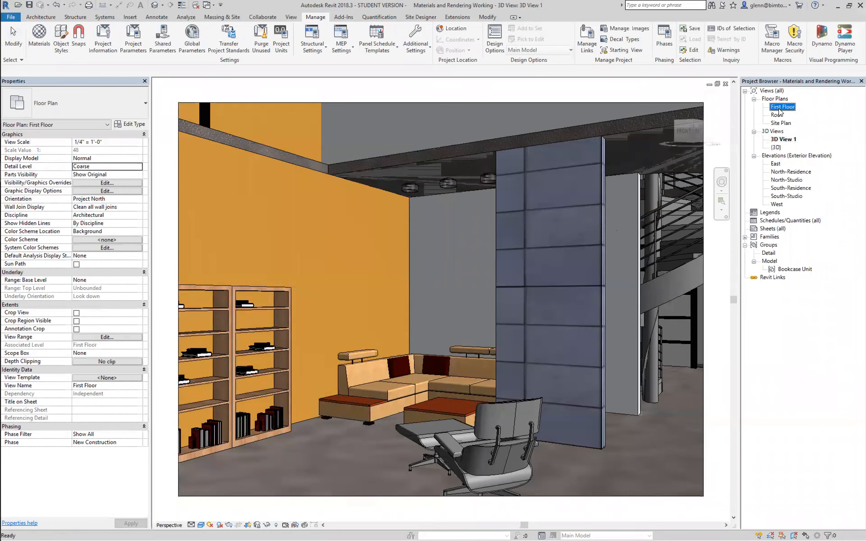
double_click(779, 108)
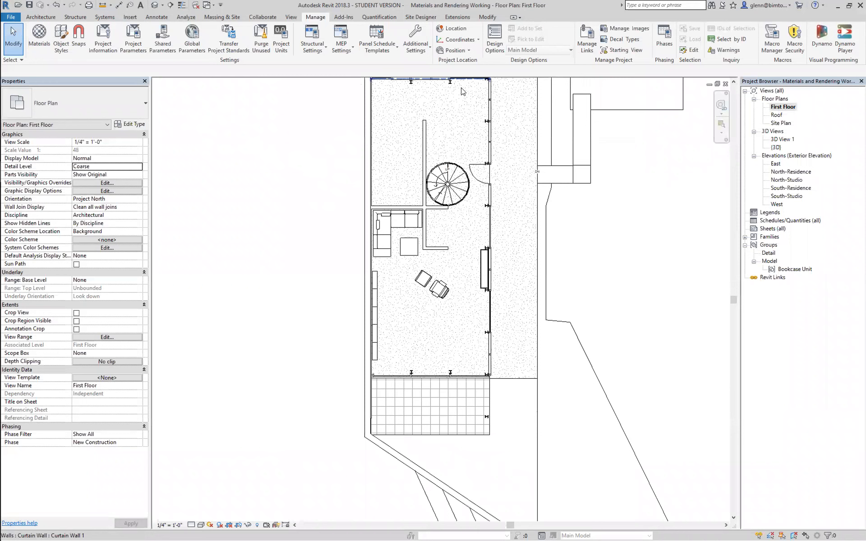
click(291, 17)
click(282, 47)
click(296, 84)
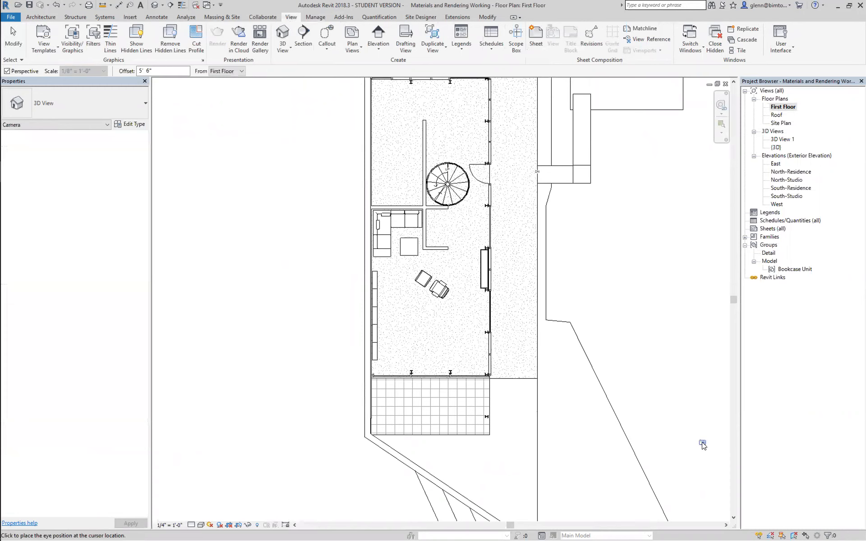
scroll(695, 440, down, 2)
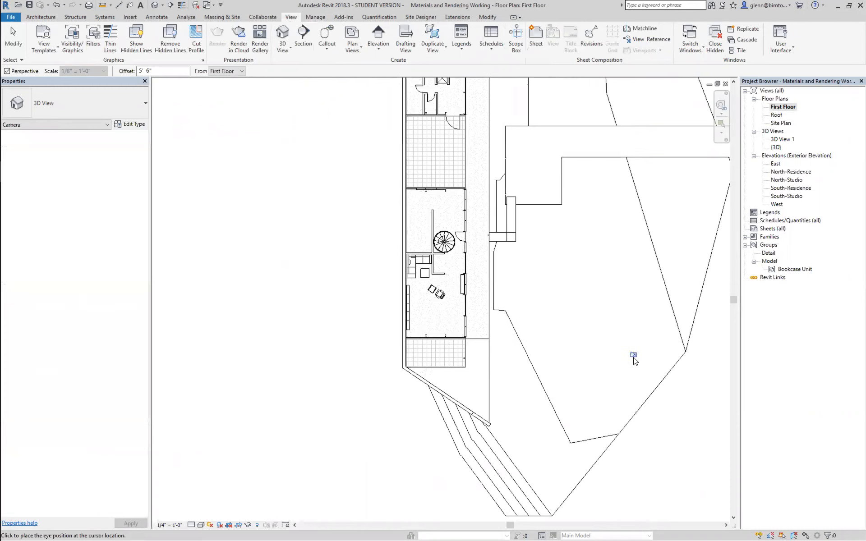
click(633, 357)
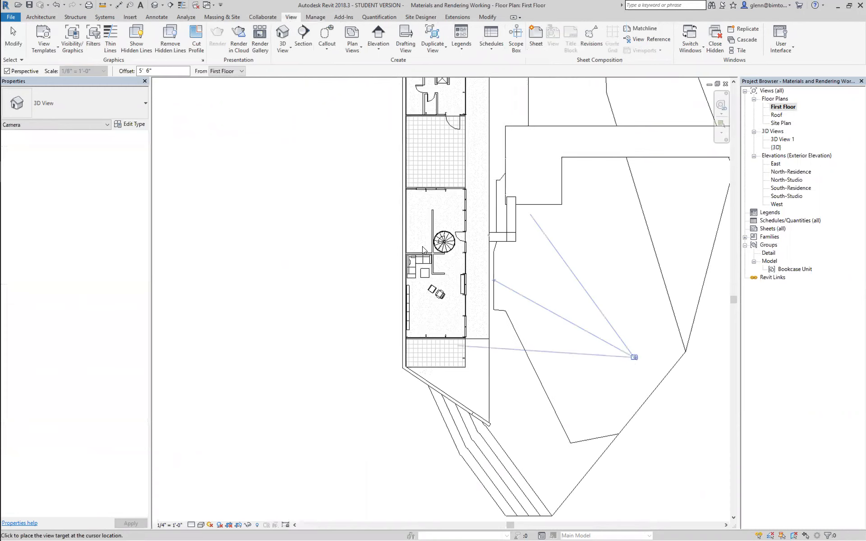
click(346, 211)
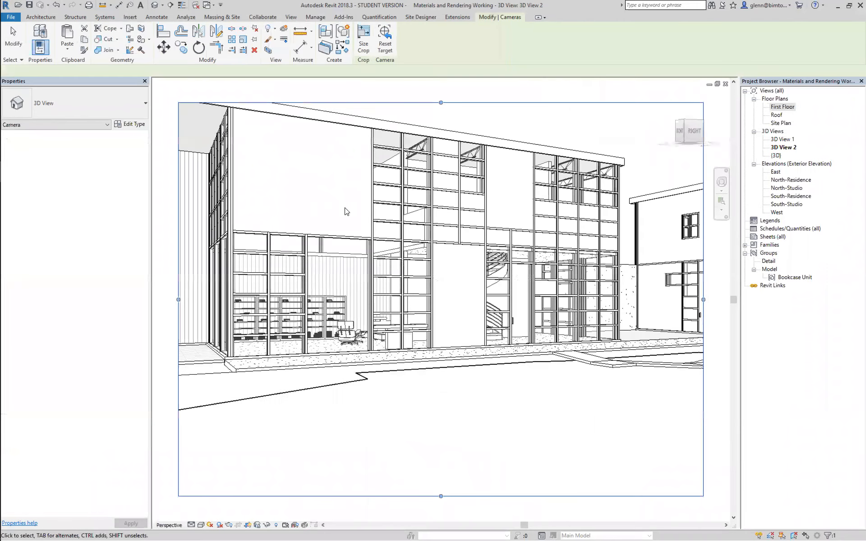
Set the new exterior camera view's visual style to Realistic
click(201, 525)
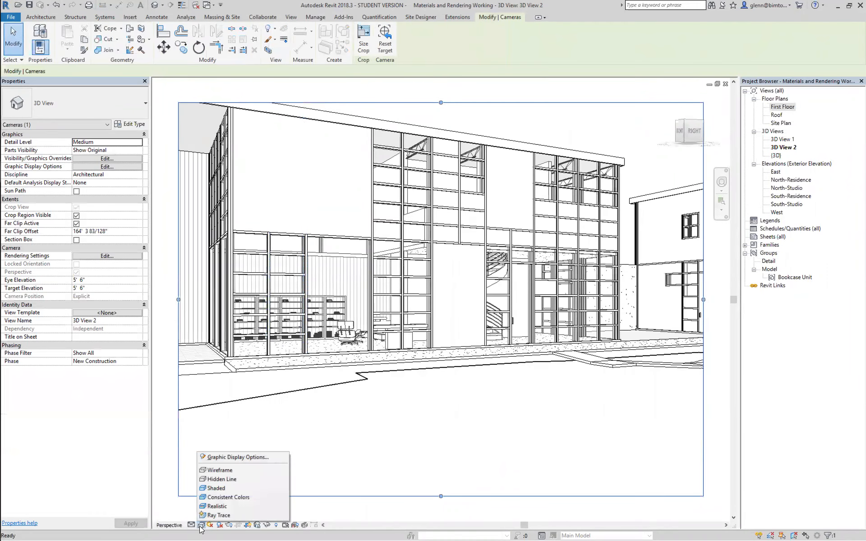
click(210, 507)
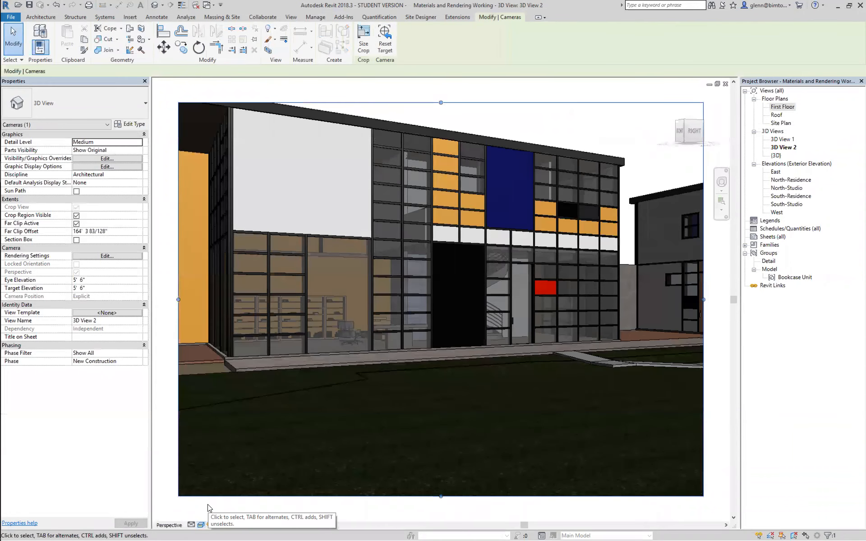
click(165, 430)
Enlarge the exterior view's crop region on both sides and upward to include the full roofline and more of the neighbouring building
key(o)
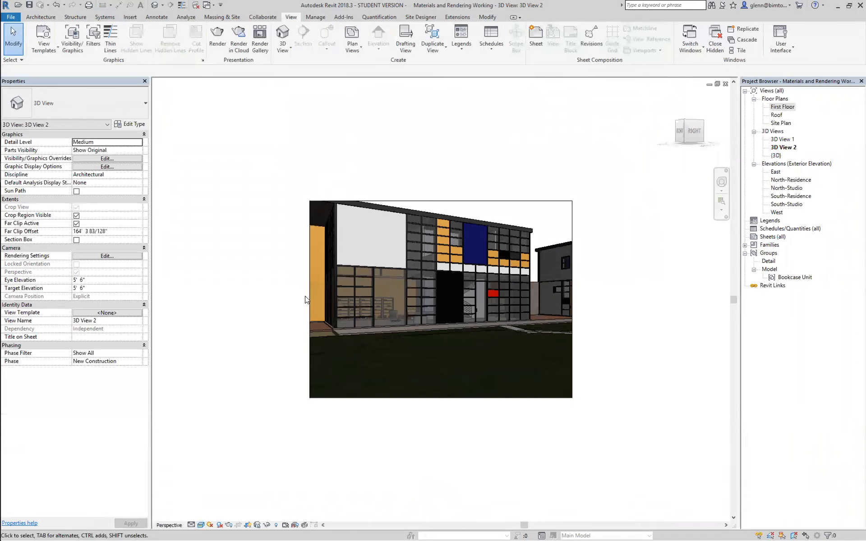
click(307, 297)
drag(309, 298, 254, 299)
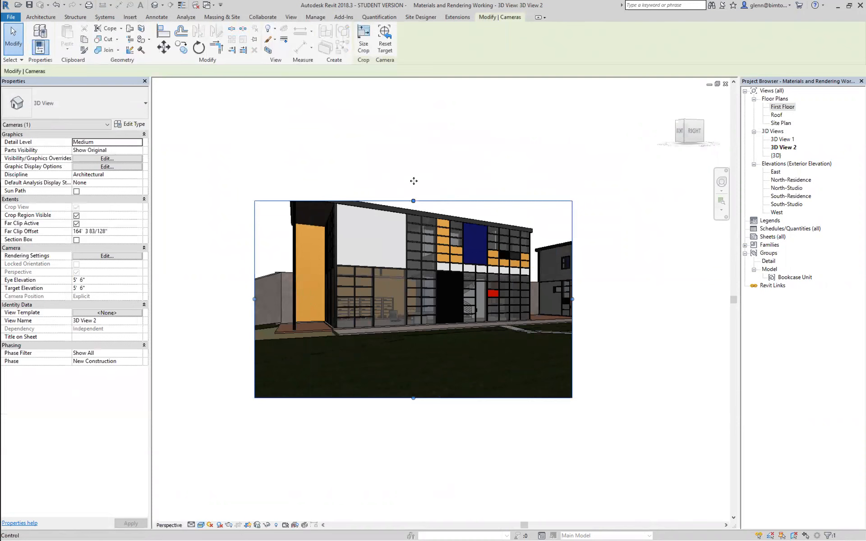
drag(572, 289, 636, 287)
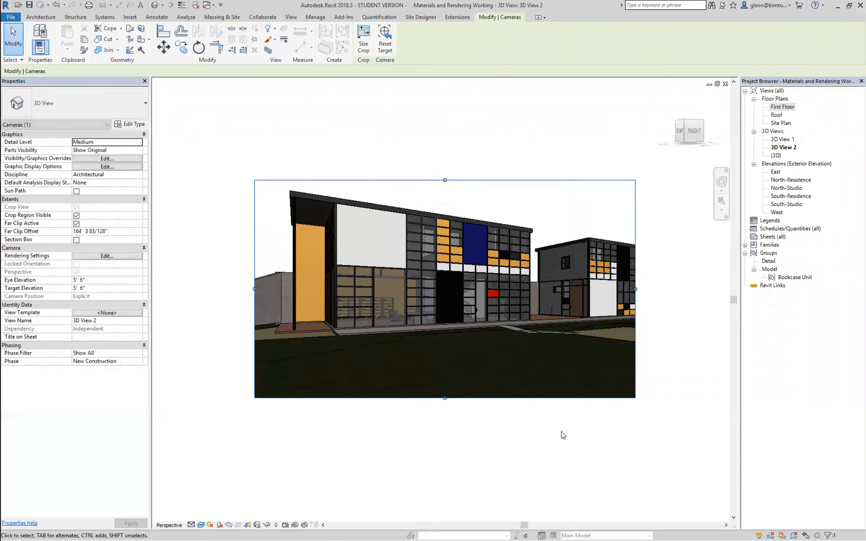
click(563, 435)
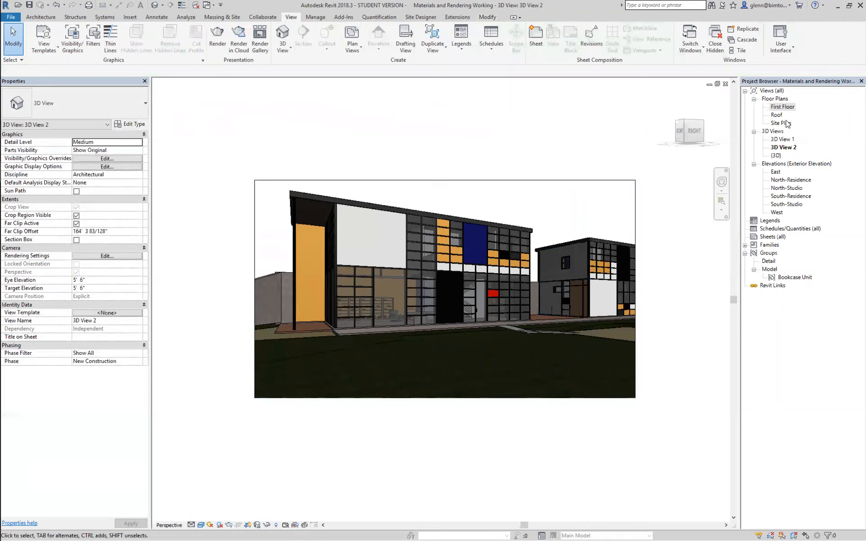
Rename the 3D View 2 camera view as Exterior View
right_click(784, 147)
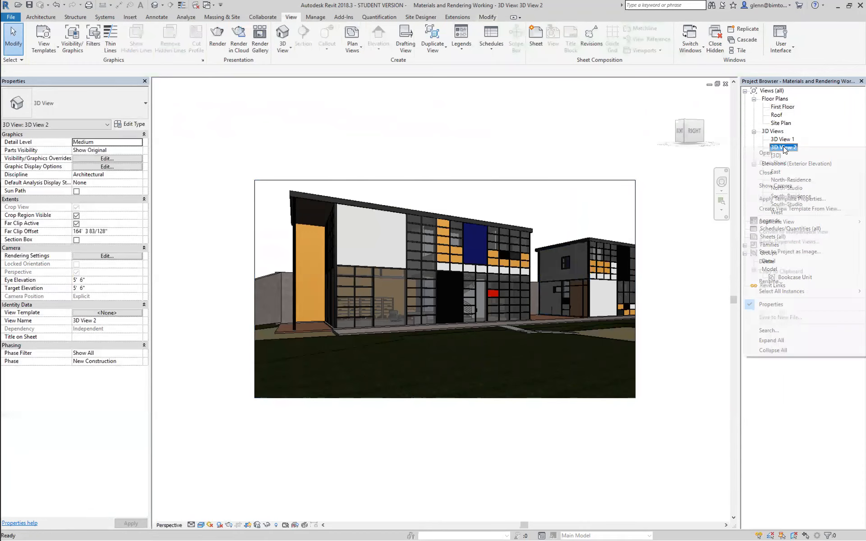
click(772, 281)
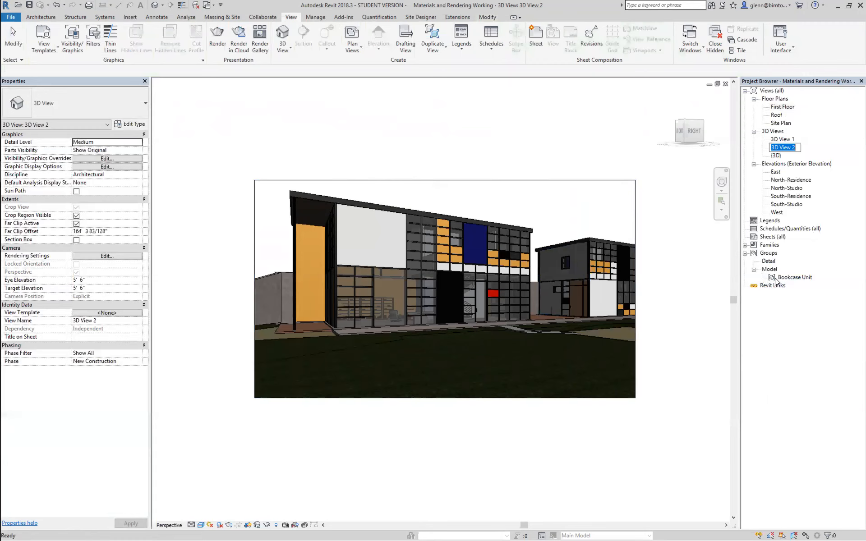
text(Exterior View)
key(Return)
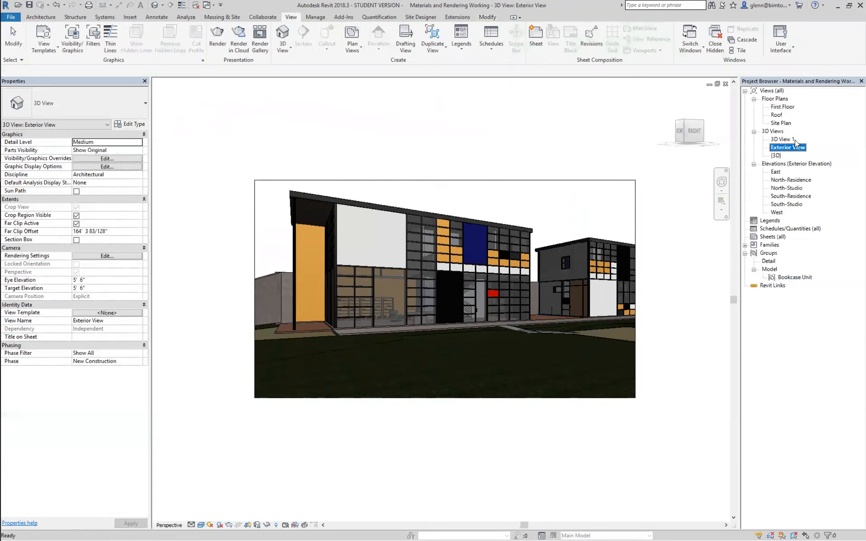
On the First Floor plan, place a camera at the middle of the living room's south wall, aimed north toward the spiral stair
double_click(783, 107)
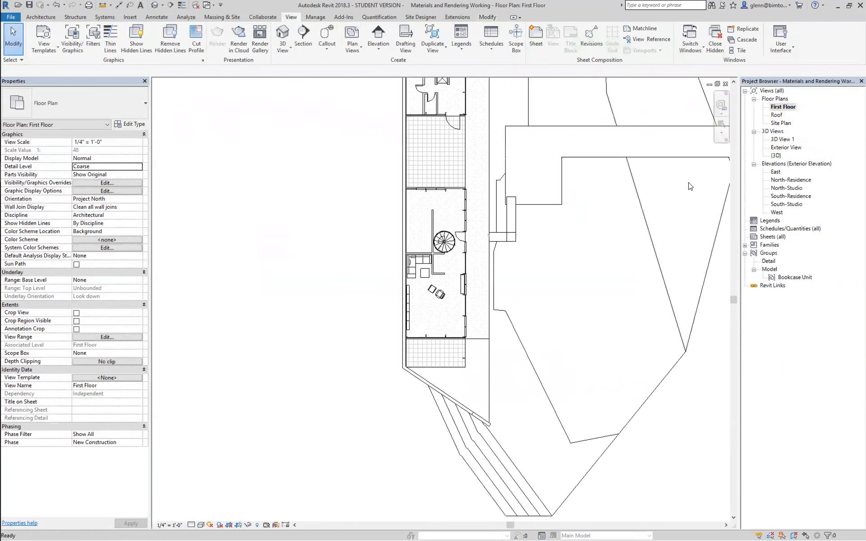
click(289, 51)
click(293, 84)
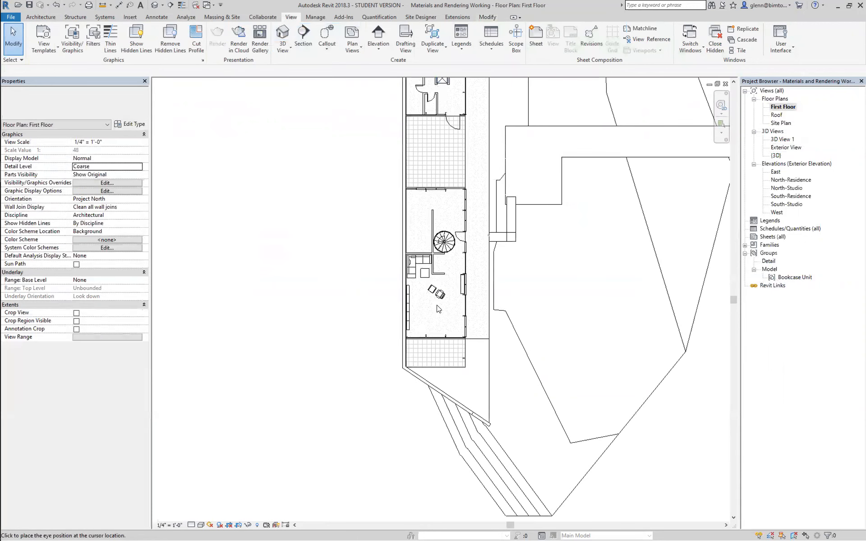
click(436, 335)
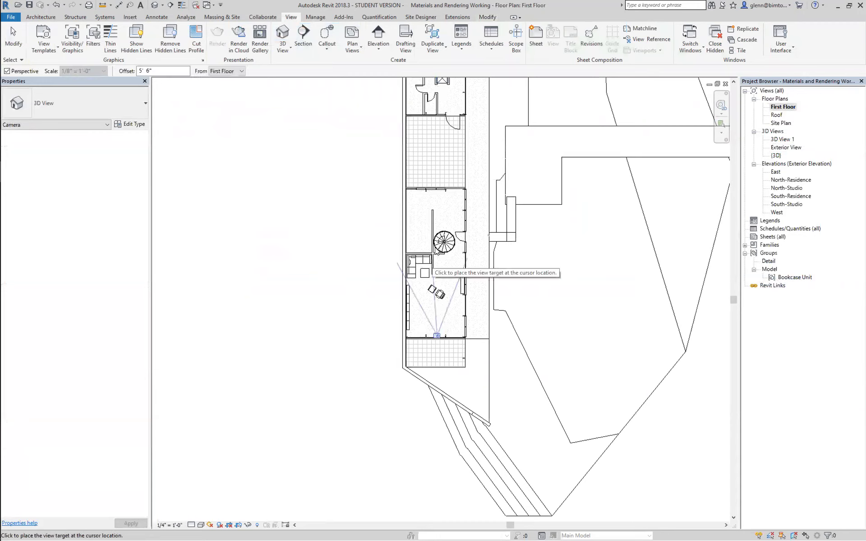
click(437, 223)
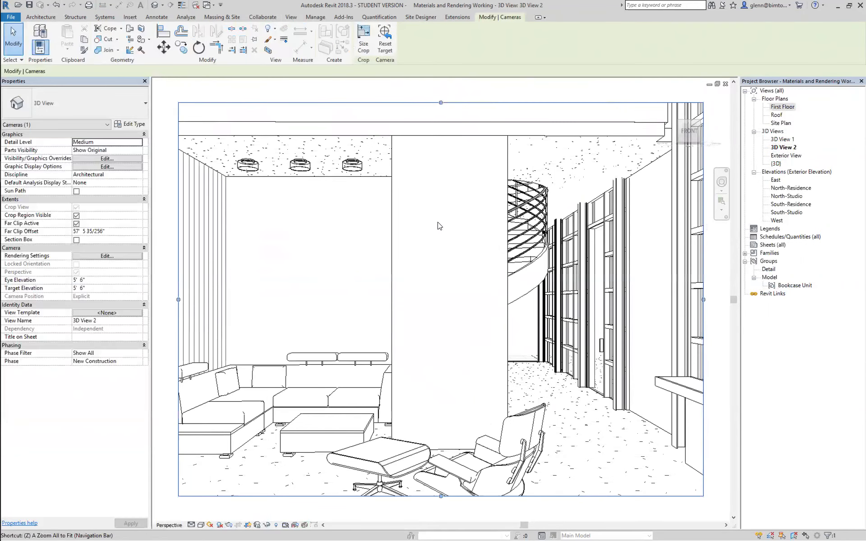
Enlarge the interior view's crop region on all four sides to include the bookcase, more floor and the upper level
scroll(442, 194, down, 1)
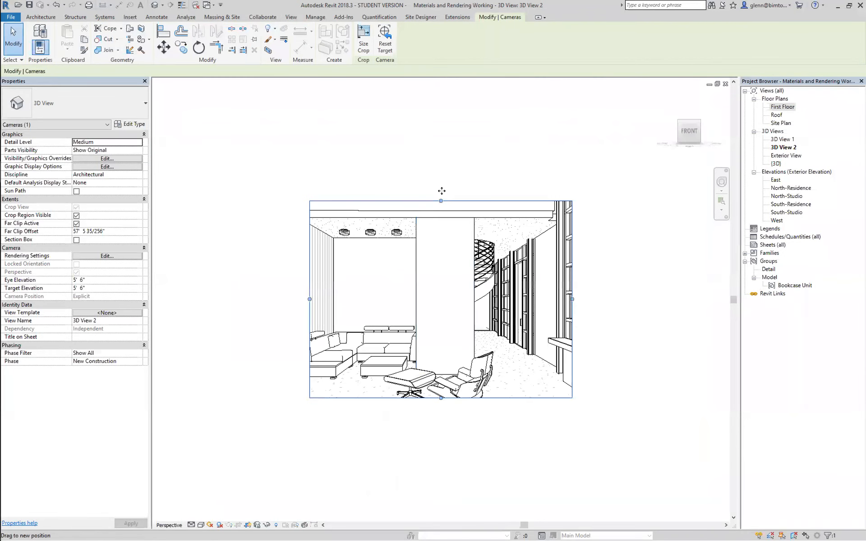
drag(441, 191, 440, 149)
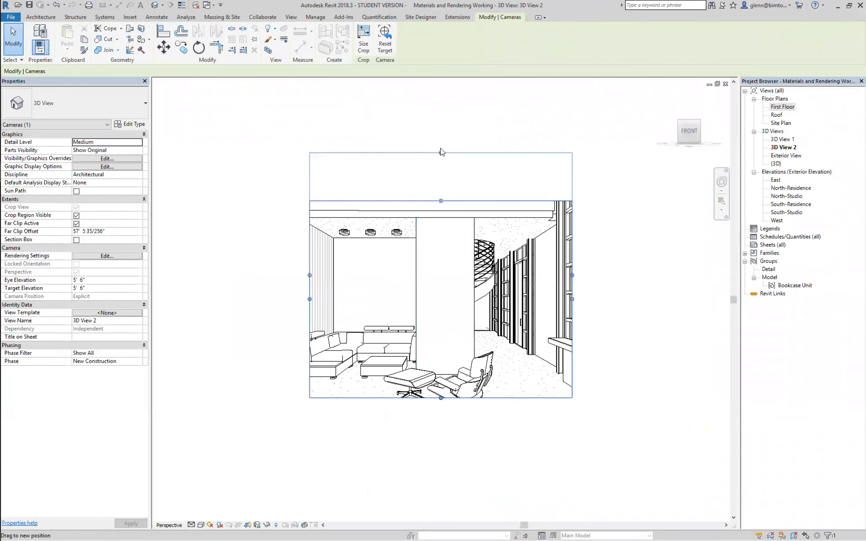
drag(572, 276, 606, 275)
drag(311, 275, 291, 284)
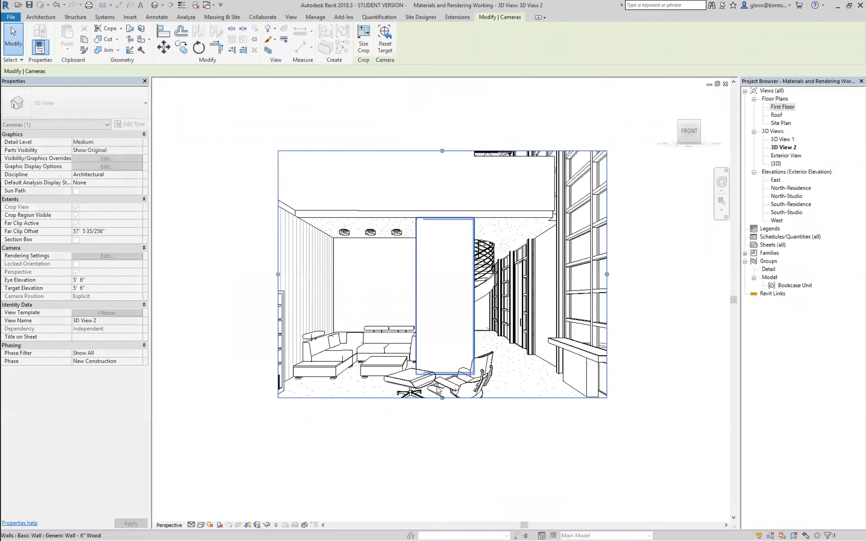
drag(442, 398, 442, 437)
click(259, 293)
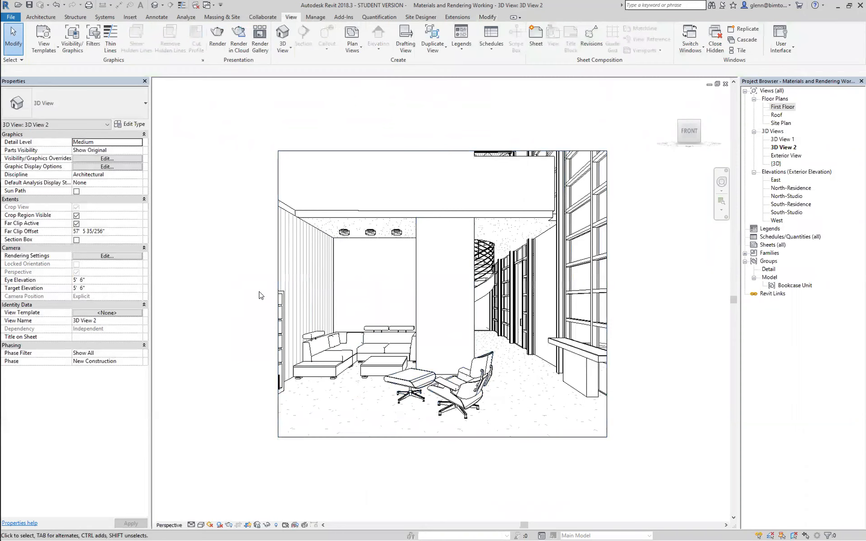
click(278, 282)
drag(279, 294, 242, 293)
drag(424, 150, 426, 84)
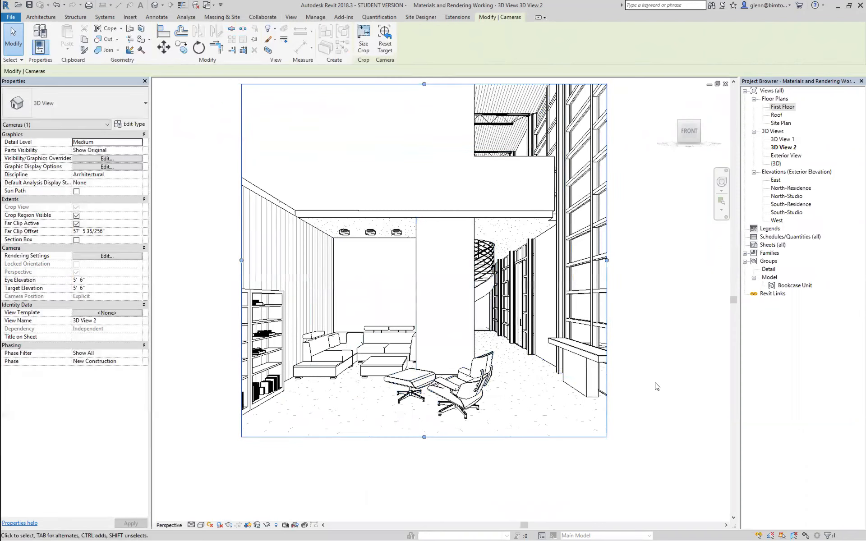
click(655, 383)
Set the living room camera view's visual style to Realistic
scroll(352, 409, up, 1)
middle_drag(353, 408, 358, 468)
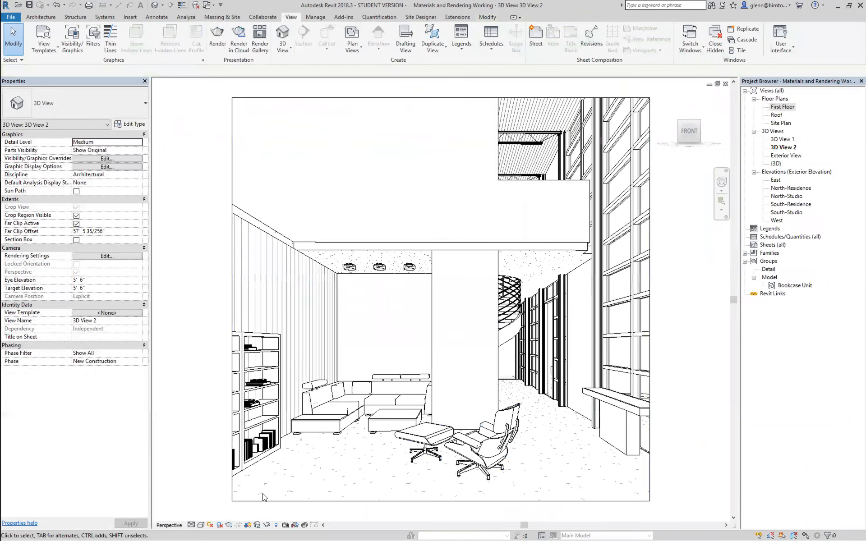
click(201, 525)
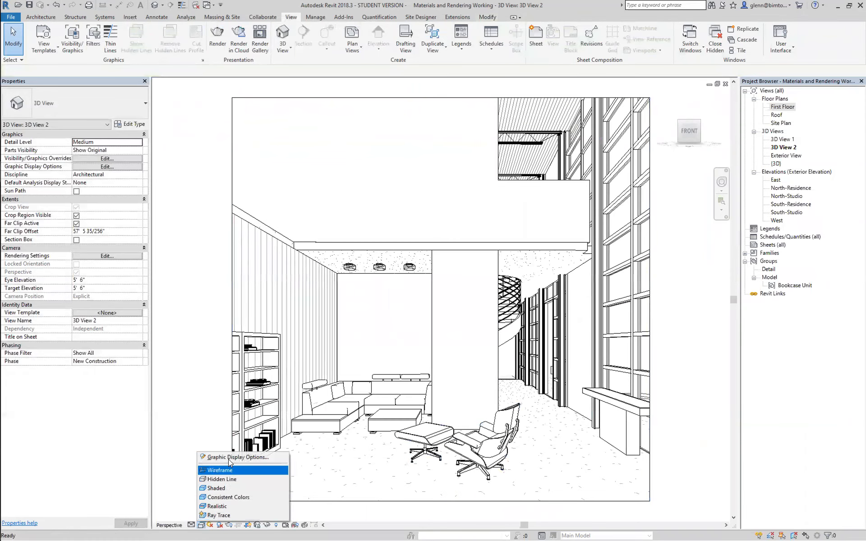
click(224, 507)
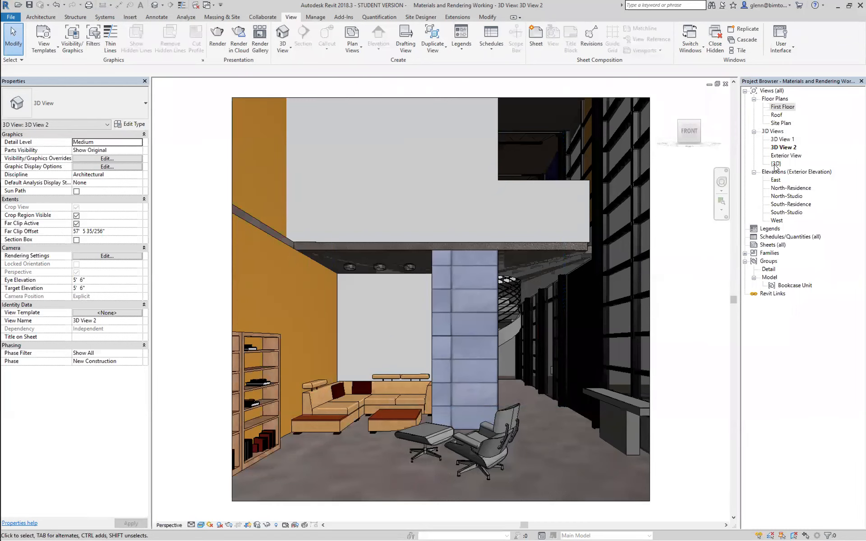
Rename the living room camera view as Interior Living Room
right_click(780, 148)
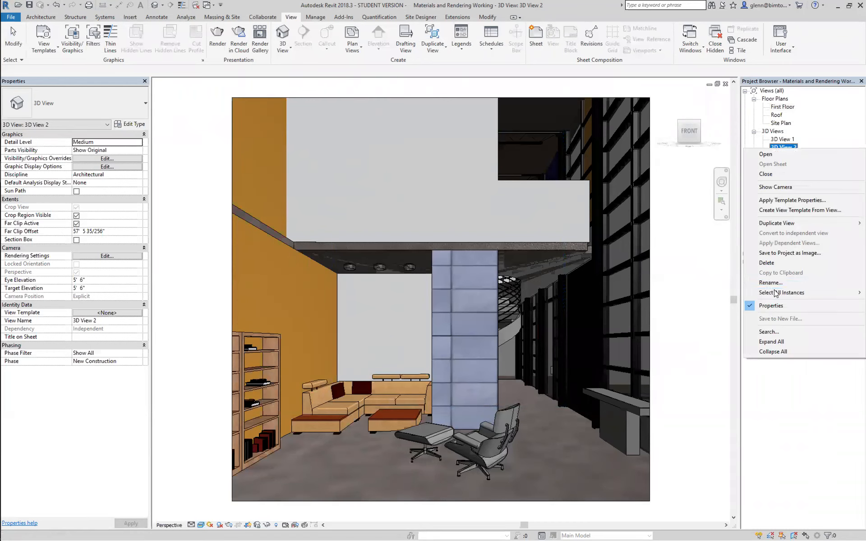
click(773, 282)
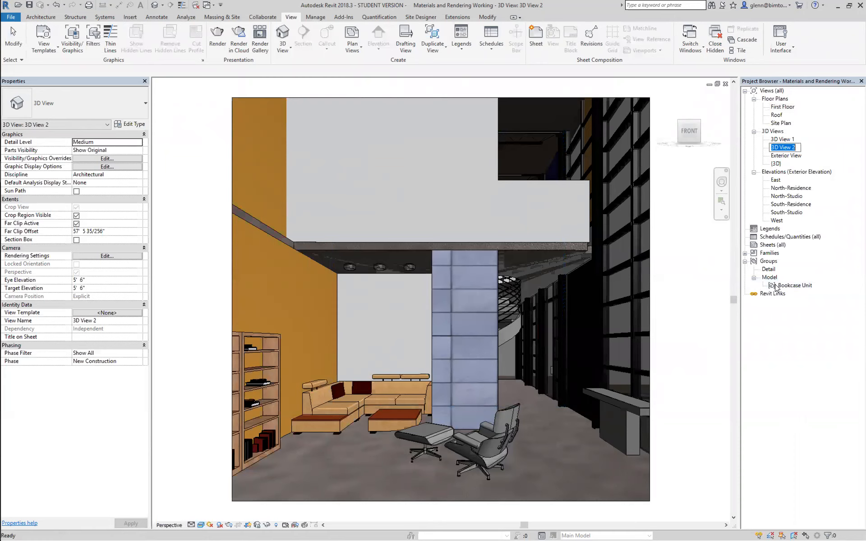
text(Interior Living Room)
key(Return)
Open Exterior View and set its sun settings to a Still solar study with the hour at 10
click(786, 148)
double_click(786, 148)
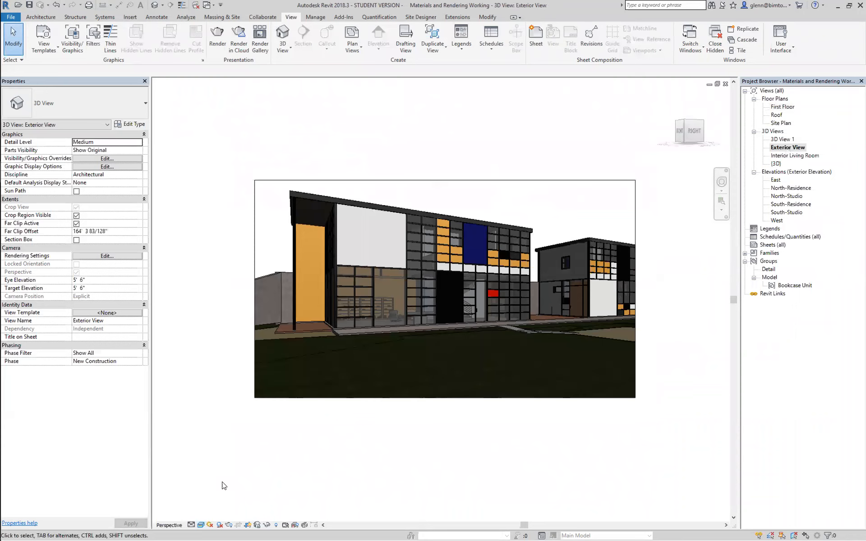
click(210, 525)
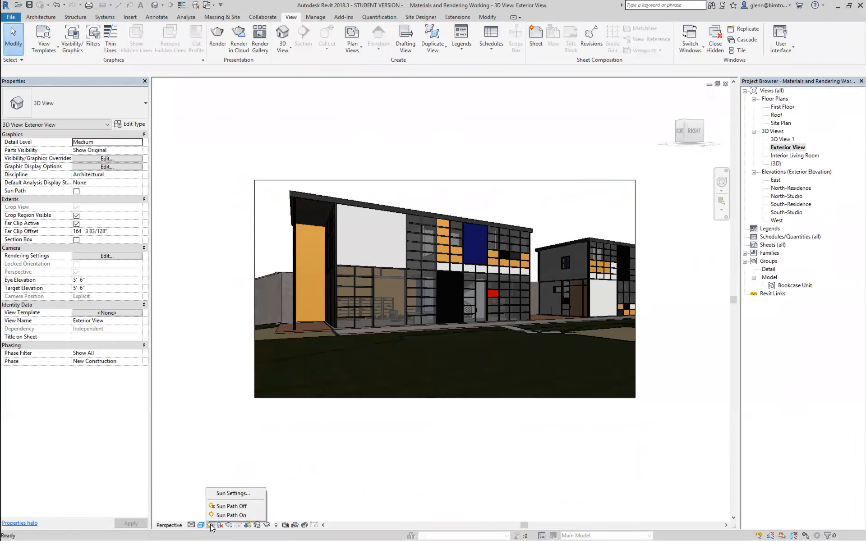
click(230, 494)
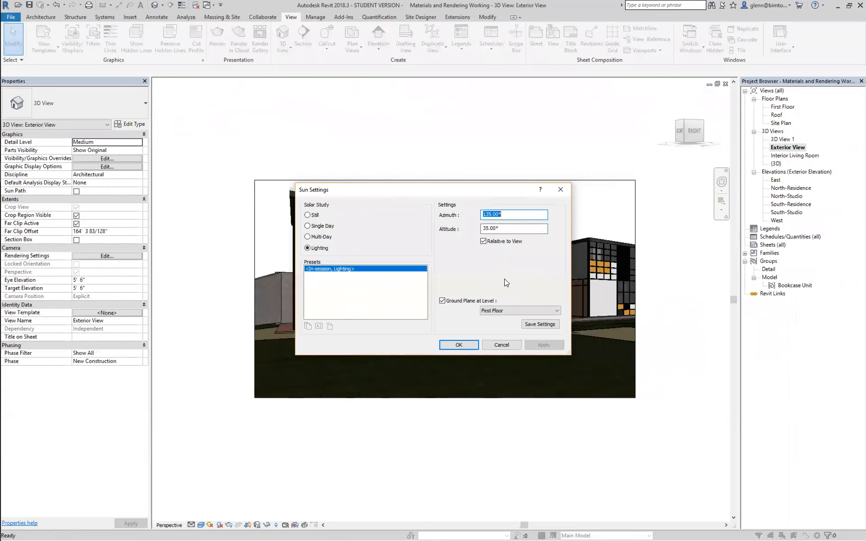
click(308, 216)
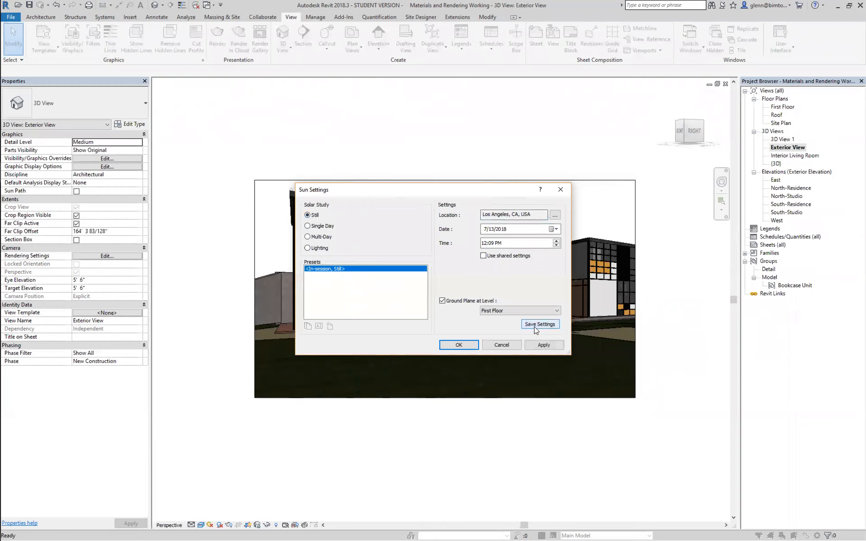
click(485, 245)
text(10)
click(498, 244)
click(458, 345)
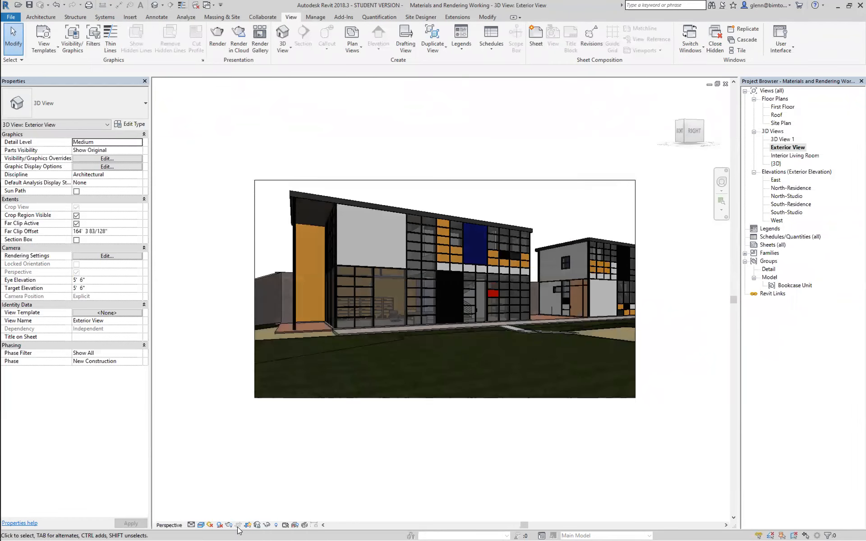
Turn on shadows in Exterior View and fit the view to the window
click(220, 527)
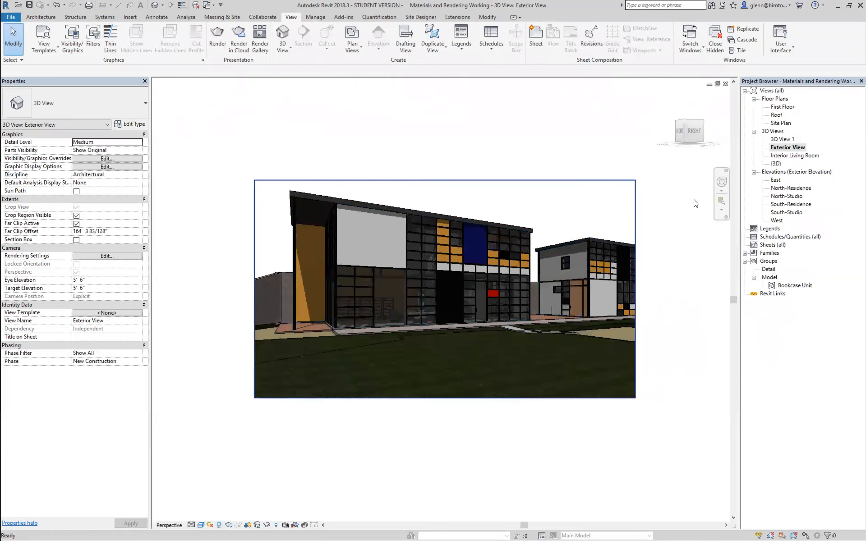
click(722, 202)
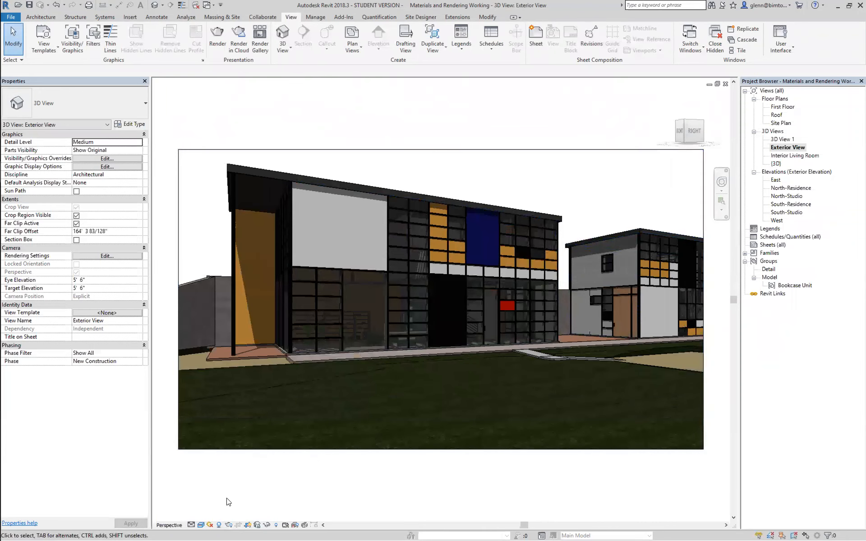
Set the sun time of Exterior View to 11:09 AM and apply it to the view
click(210, 525)
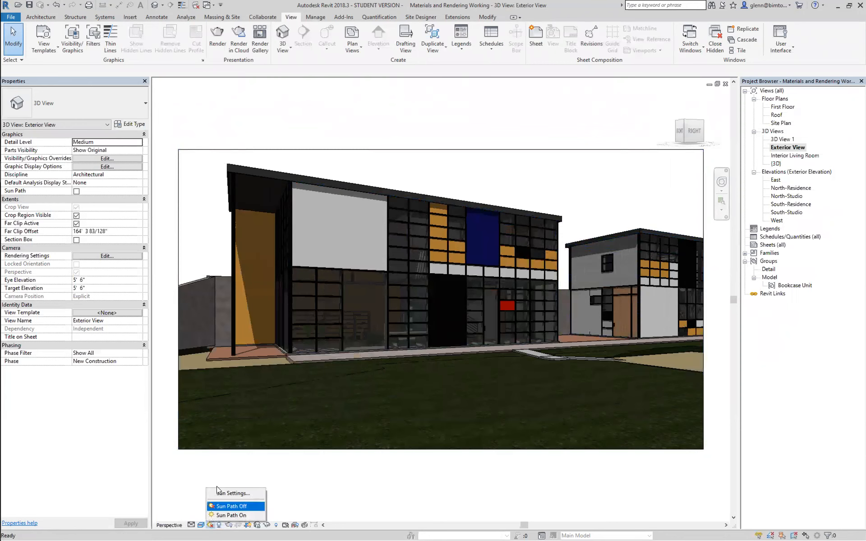
click(218, 493)
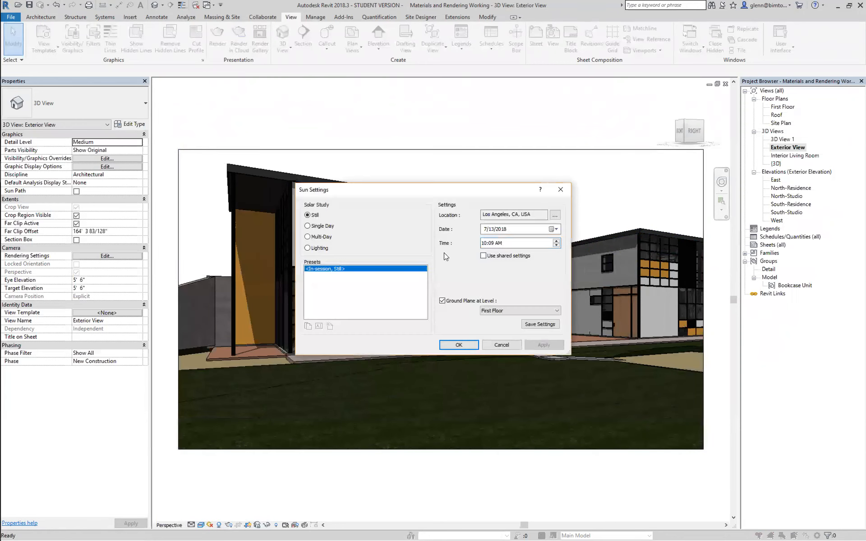
click(484, 243)
text(11)
click(532, 345)
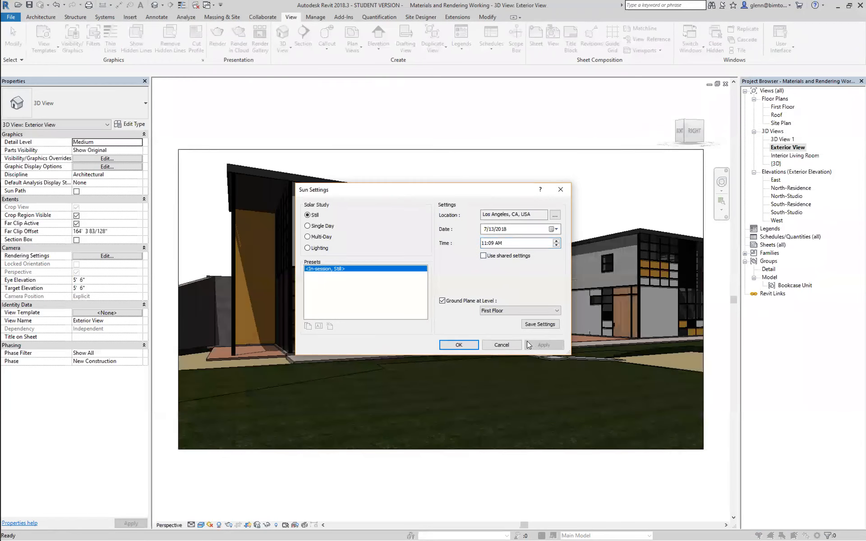
Change the Exterior View sun time to 1:09 PM and apply it
click(484, 243)
click(499, 244)
click(541, 345)
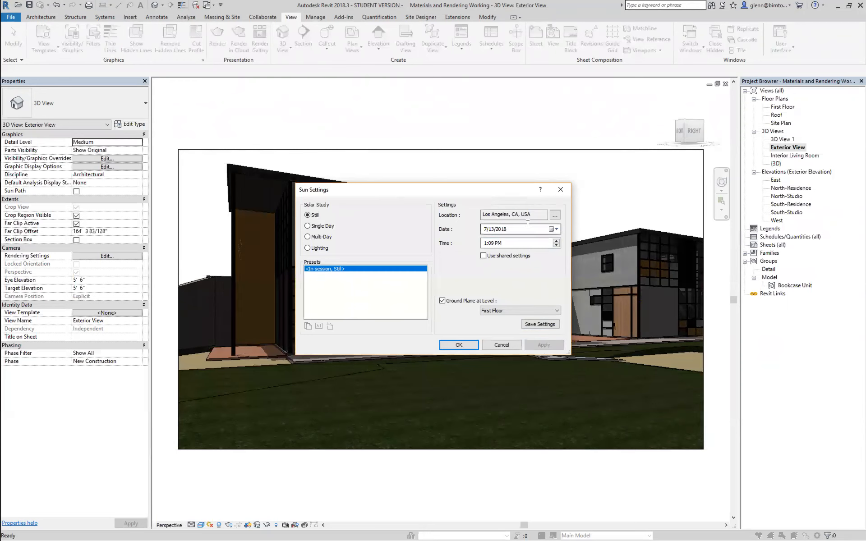
Move the sun settings dialog clear of the house and apply a sun time of 8:09 AM
drag(483, 195, 440, 356)
click(442, 405)
text(8)
click(454, 404)
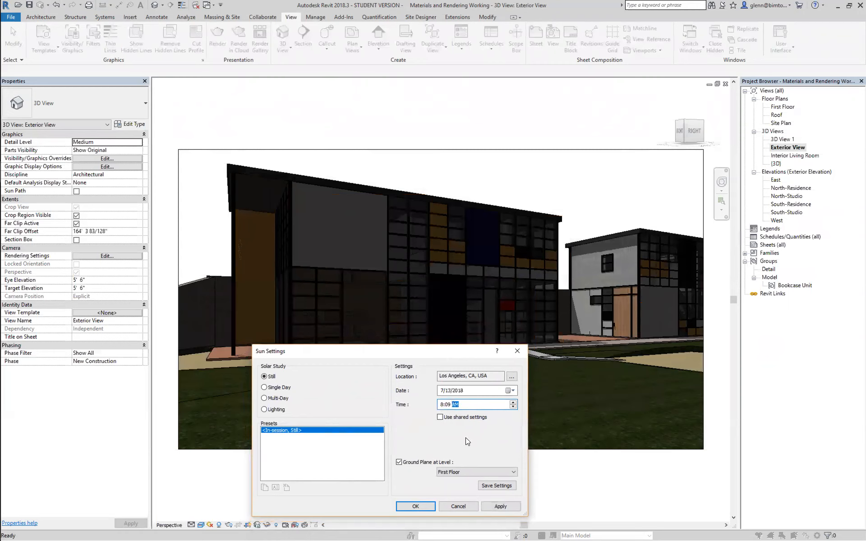
click(495, 506)
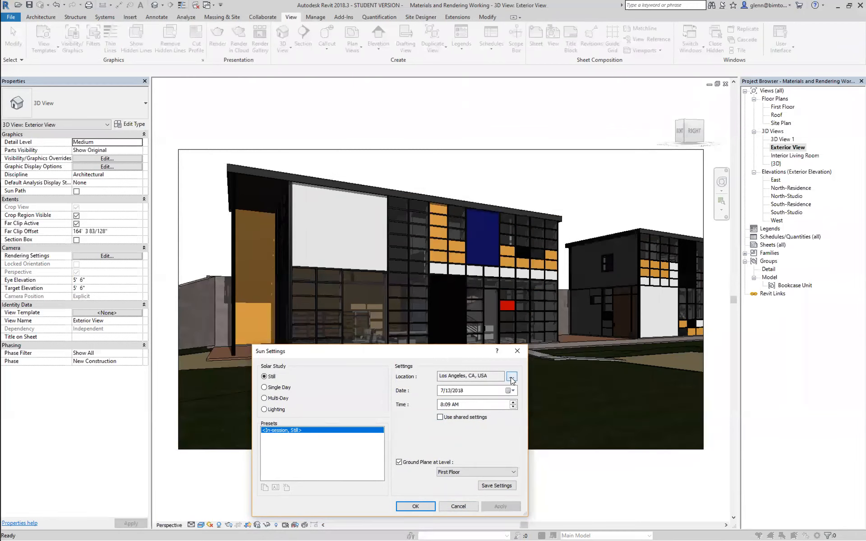
Set the Exterior View sun date to 2/13/2018, apply it and accept the sun settings
click(443, 393)
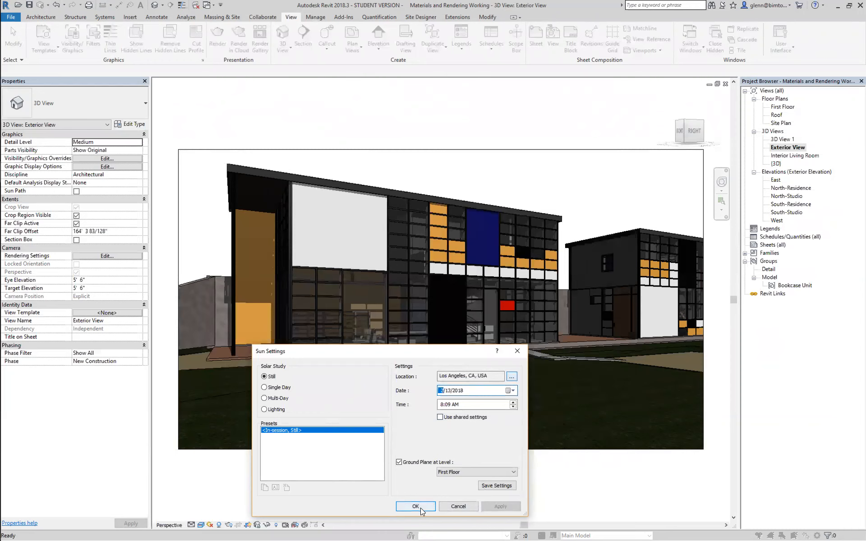
text(2)
click(498, 507)
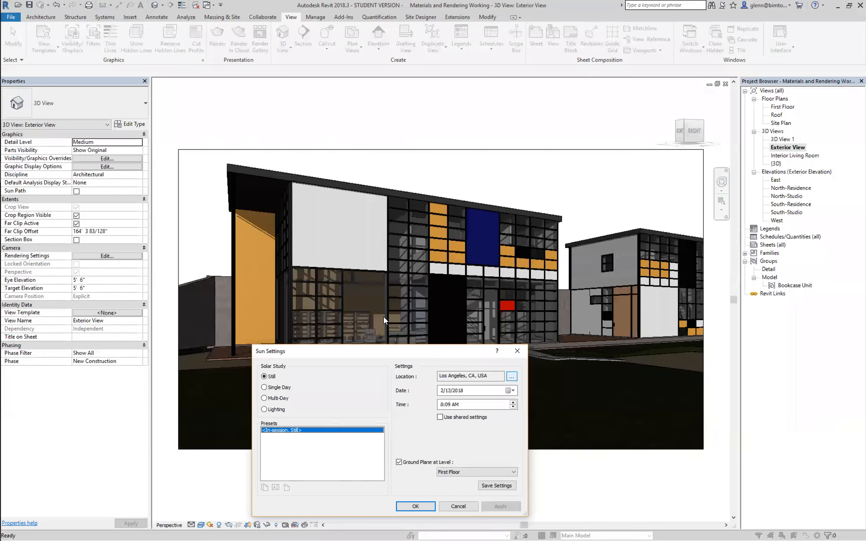
click(415, 507)
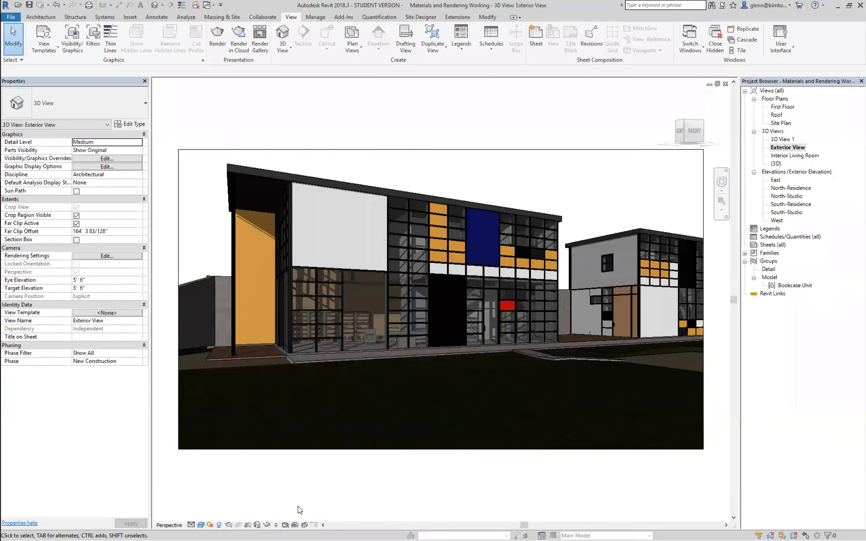
Preview Exterior View in the Ray Trace visual style, and return it to Realistic
click(201, 526)
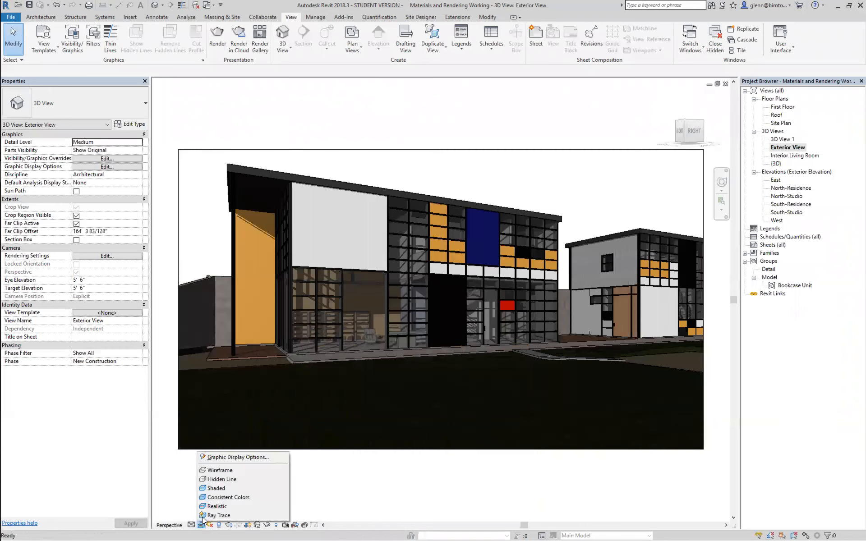
click(219, 515)
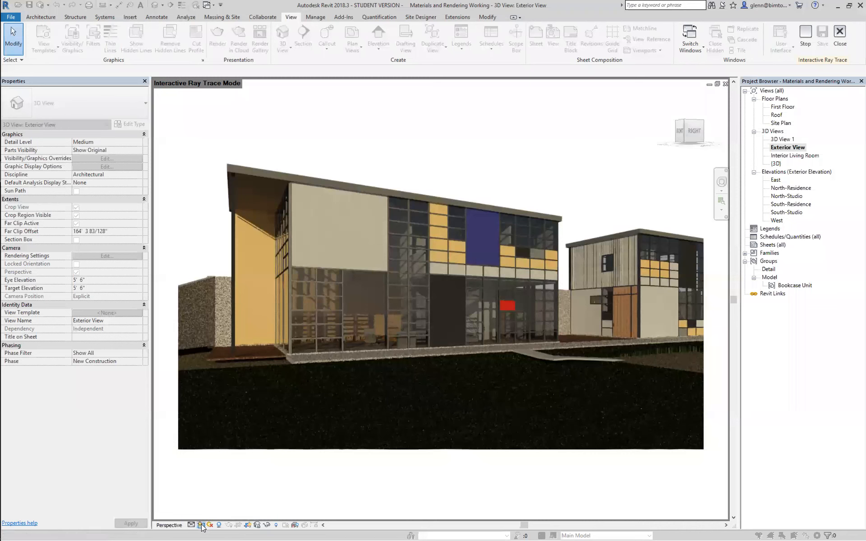
click(201, 525)
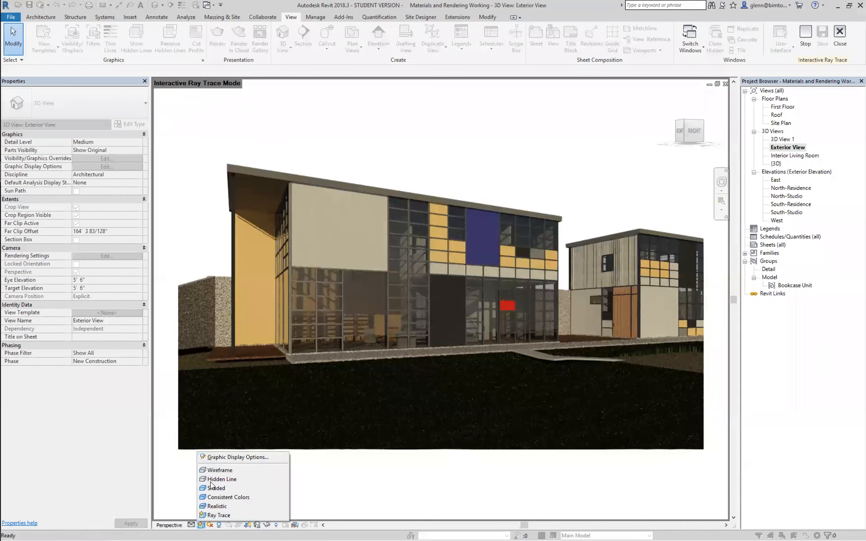
click(209, 510)
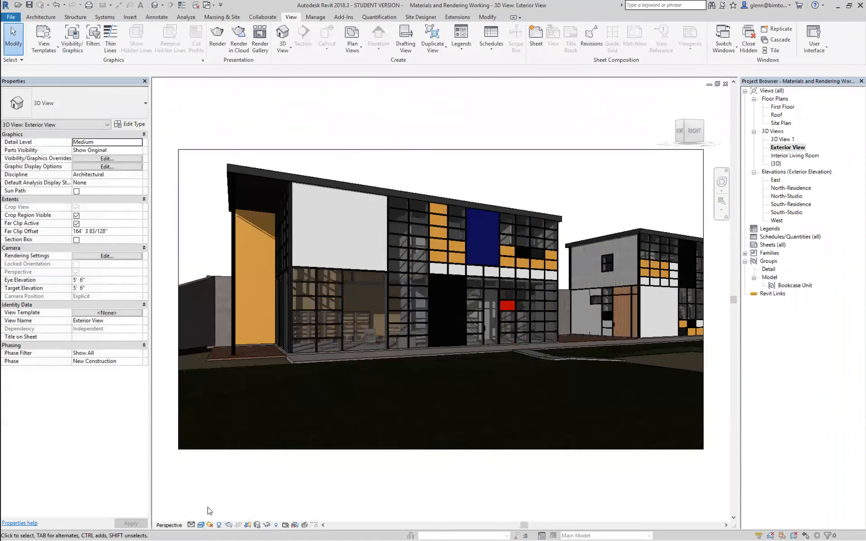
Open the Interior Living Room view and enlarge its crop region upward to the ceiling and slightly toward the window wall
double_click(781, 157)
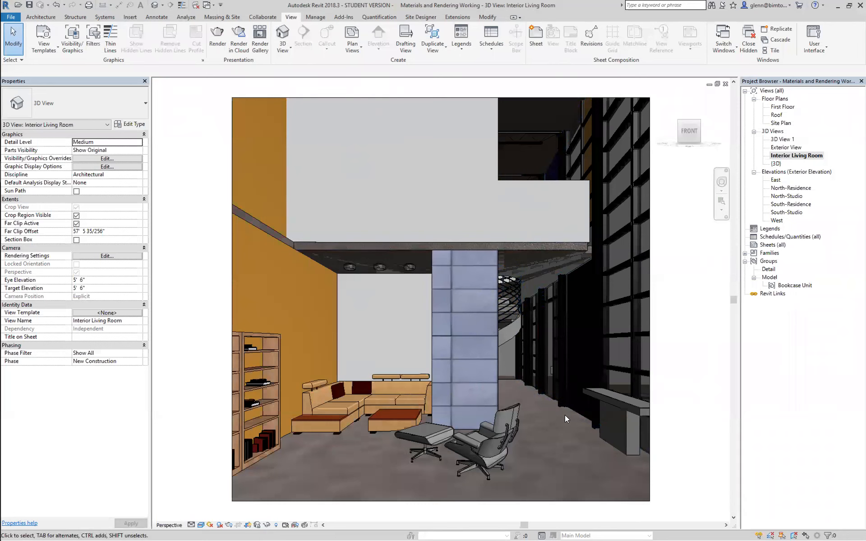
key(z)
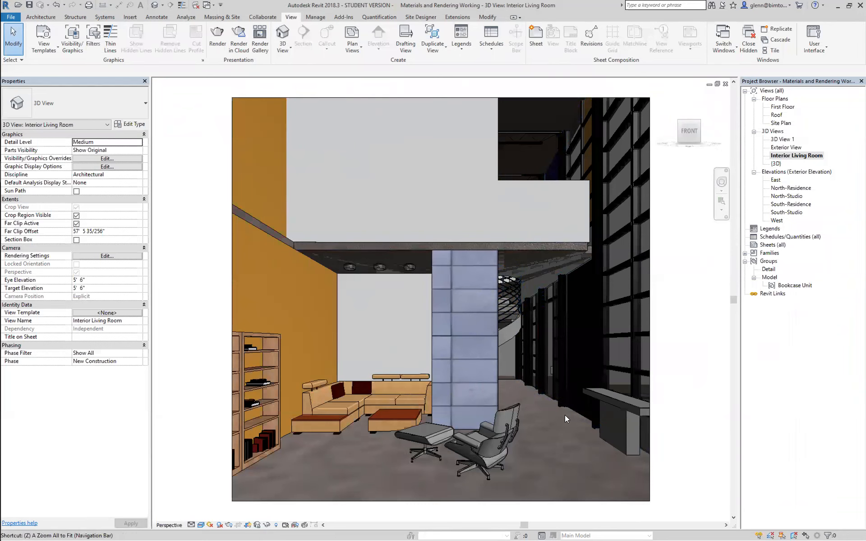
key(o)
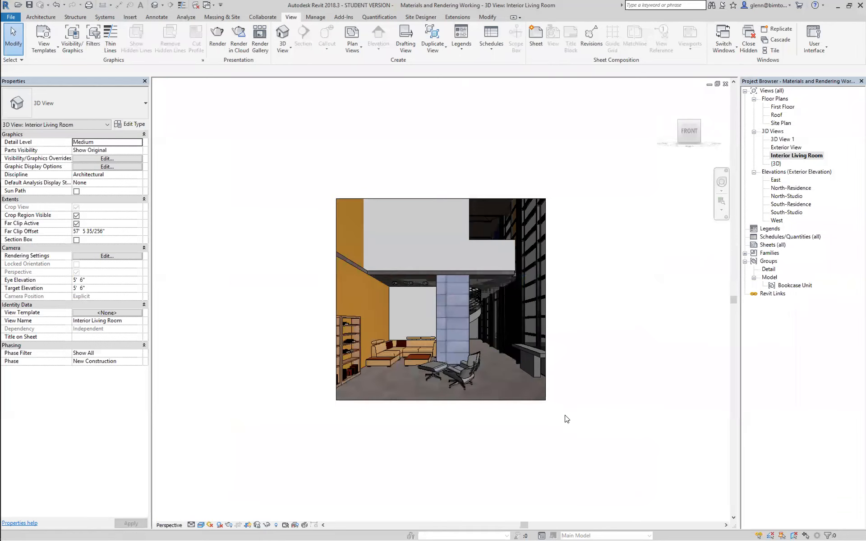
click(440, 198)
drag(441, 198, 440, 147)
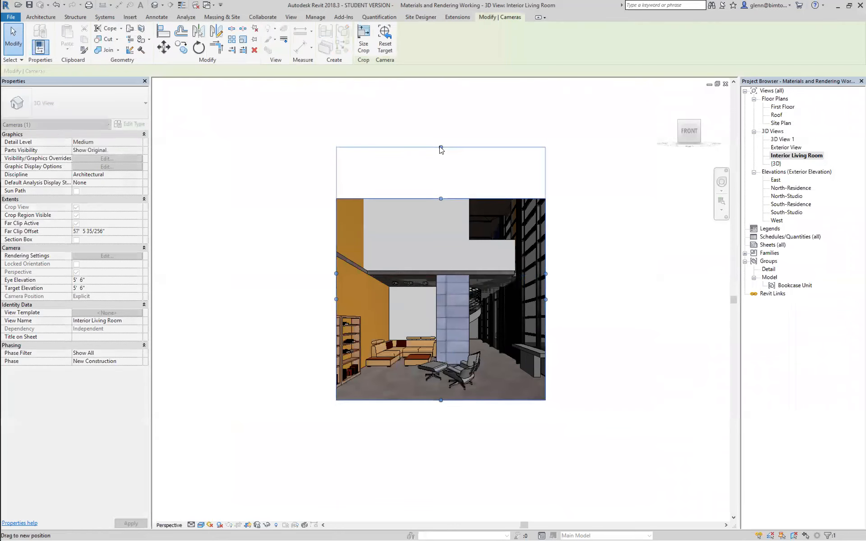
drag(546, 276, 563, 274)
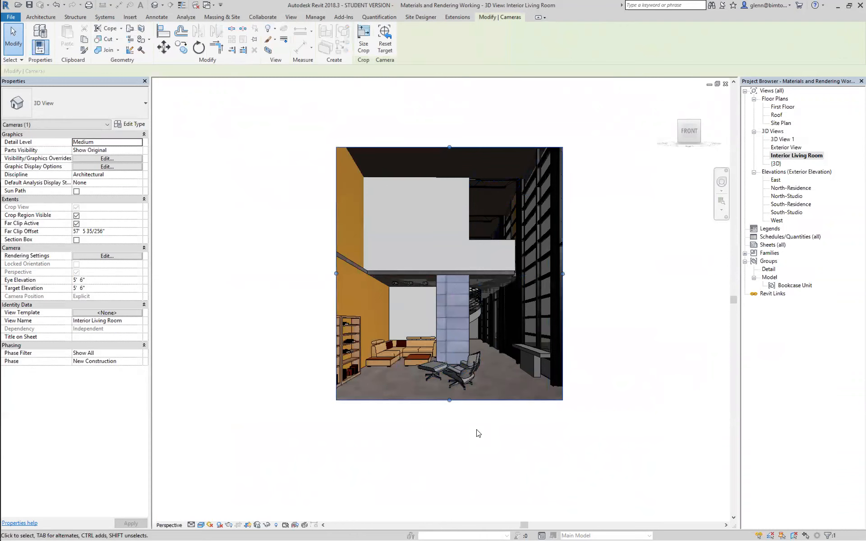
Zoom in on the cropped Interior Living Room view and turn on its shadows
click(722, 201)
drag(330, 139, 567, 409)
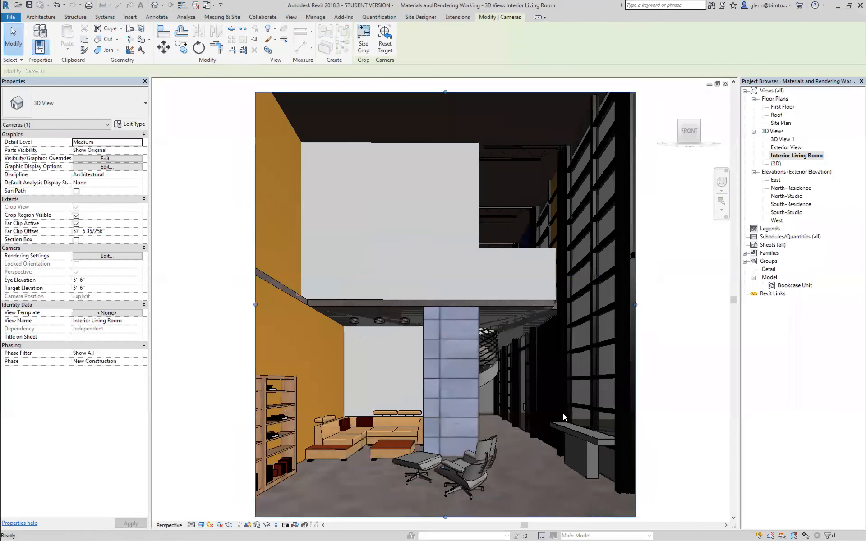
click(220, 526)
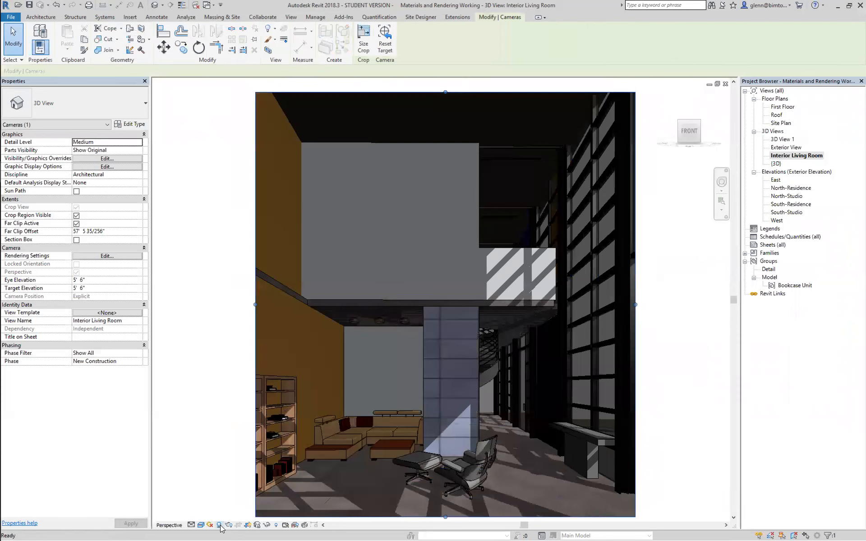
Set the Interior Living Room sun settings to a Still solar study at 9:13 AM and apply them
click(210, 526)
click(225, 494)
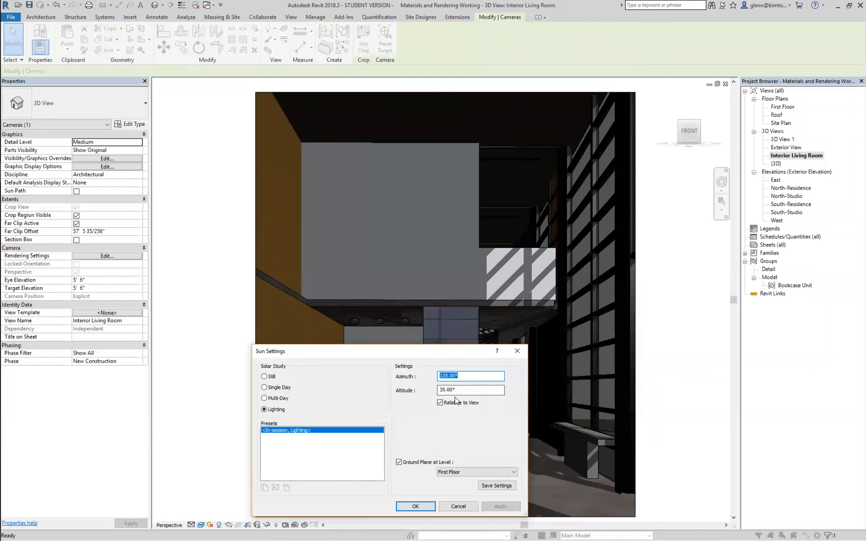
click(264, 376)
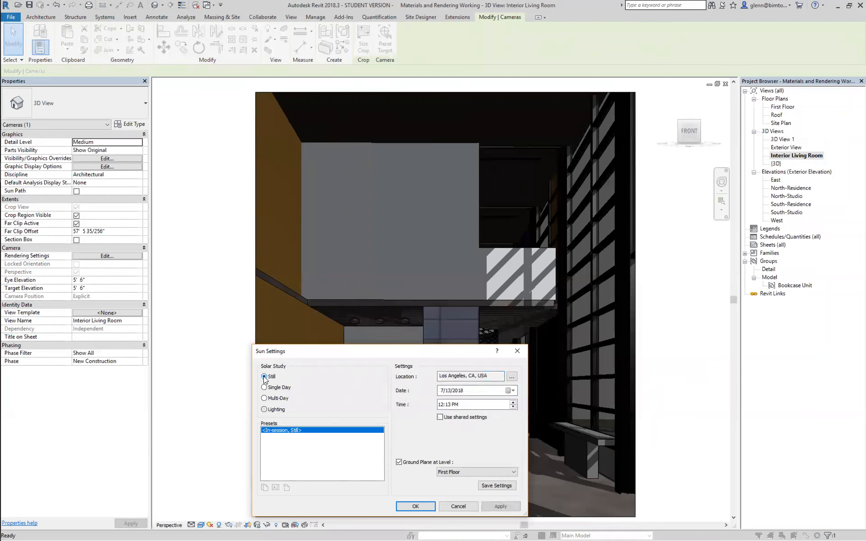
click(440, 405)
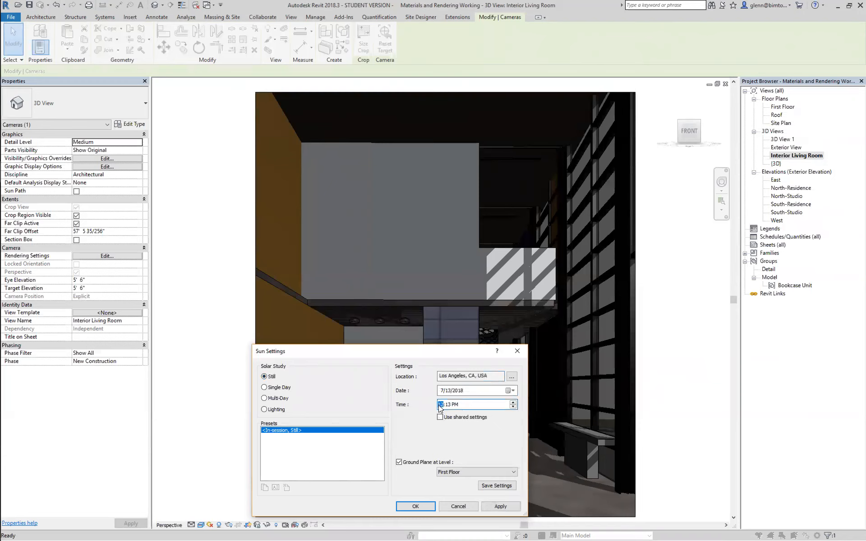
text(9)
click(455, 405)
text(a)
click(501, 507)
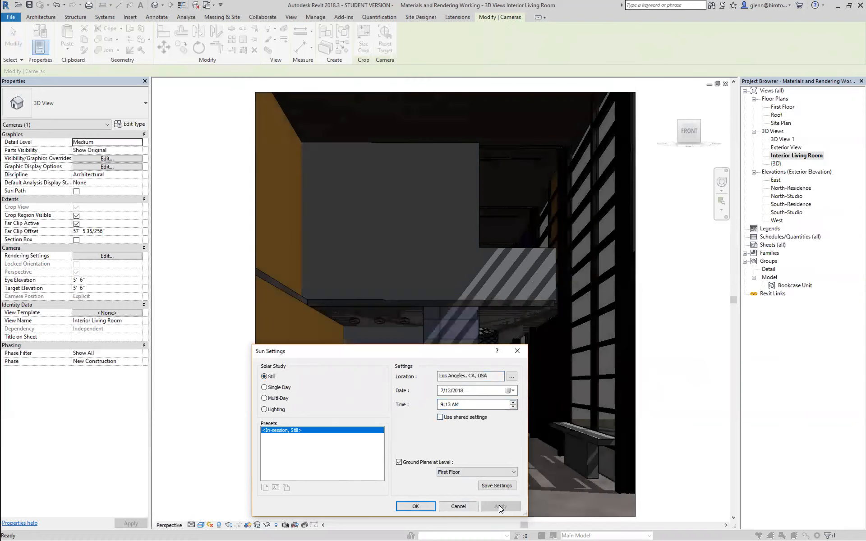
Move the sun settings dialog off the living room image and apply a sun time of 11:13 AM
drag(438, 353, 227, 108)
drag(206, 104, 204, 105)
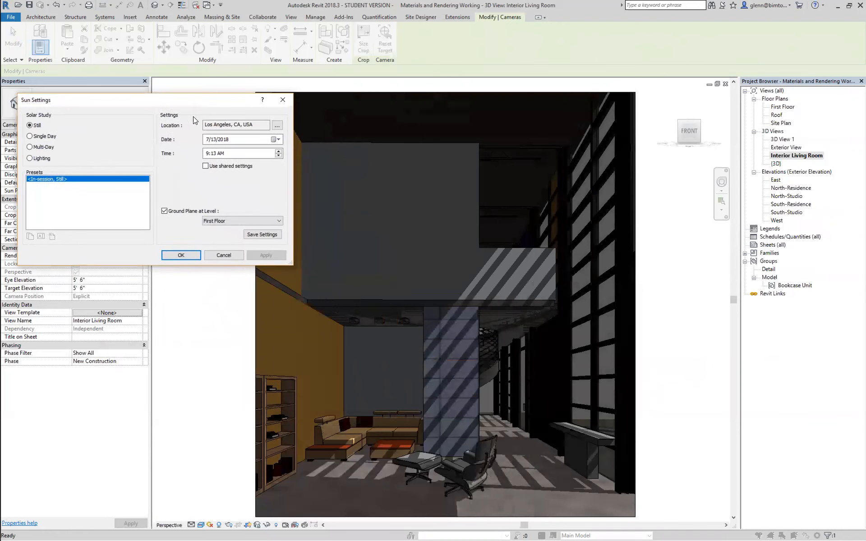
click(207, 154)
text(11)
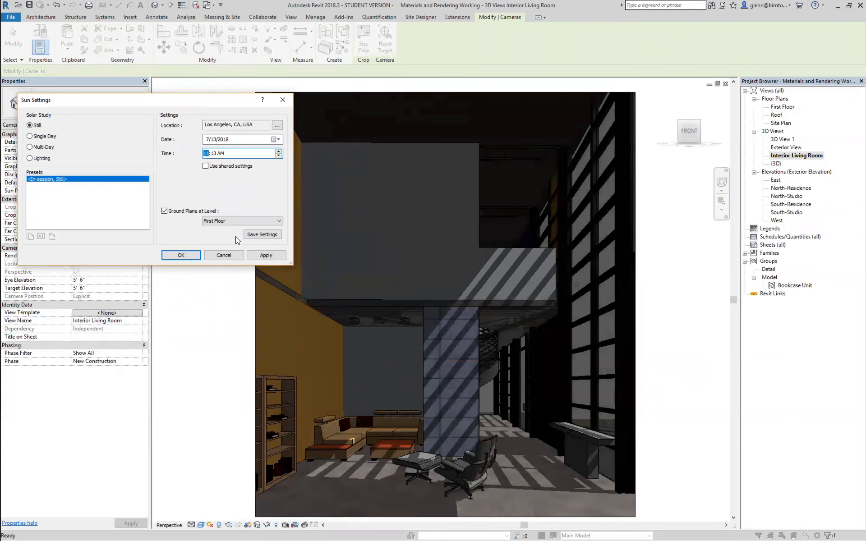
click(258, 254)
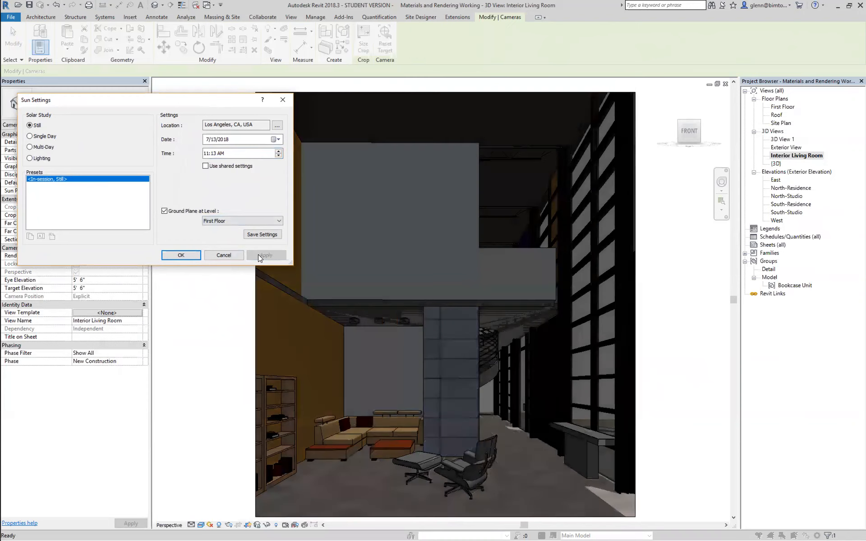
Change the living room sun time to 2:13 PM and apply it
click(205, 155)
click(222, 154)
key(p)
click(269, 256)
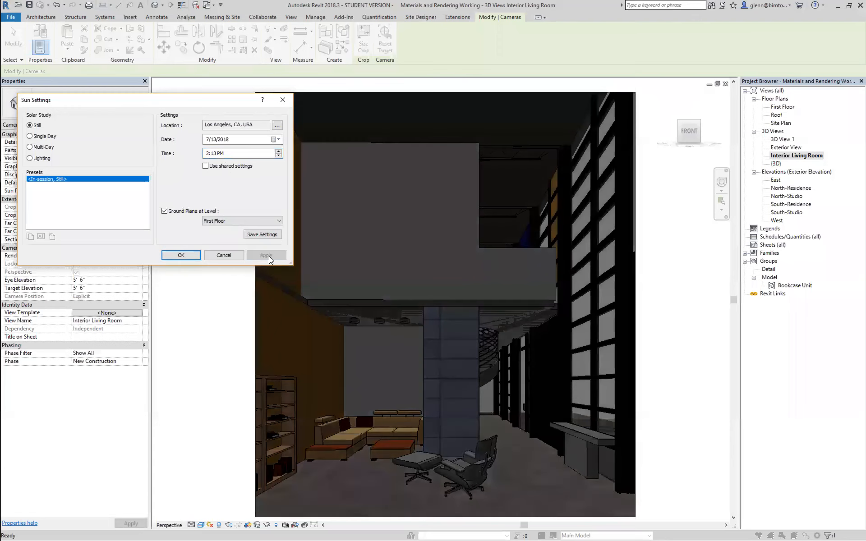
Set the living room sun date to 1/13/2018 and apply it
click(207, 141)
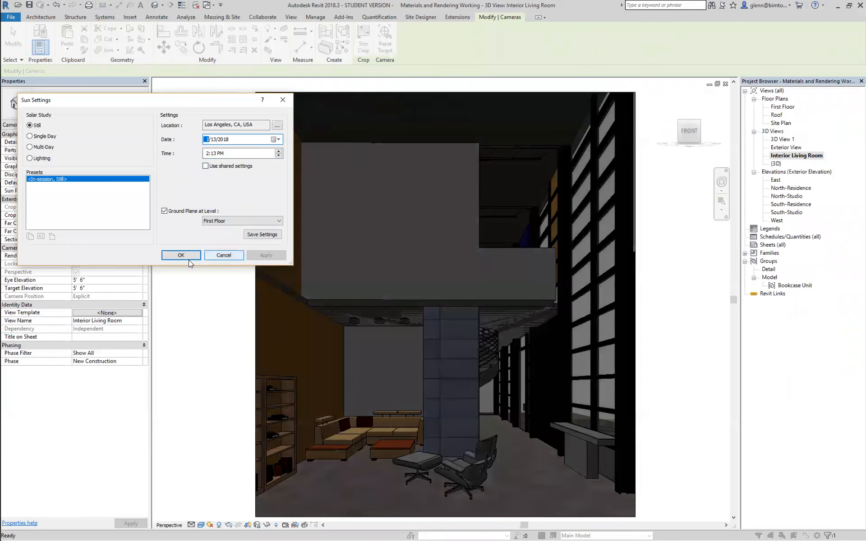
key(Tab)
click(260, 258)
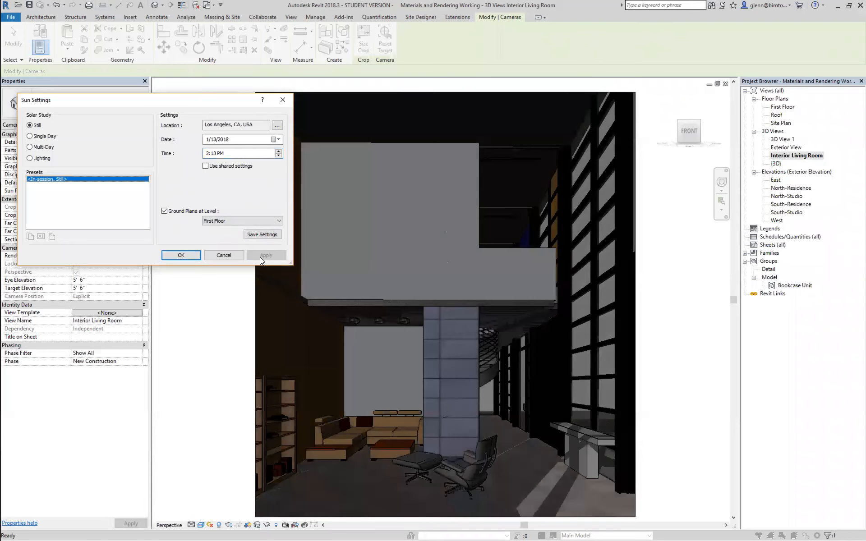
Apply a sun time of 11:13 AM to the living room view for the January date
click(207, 153)
text(11)
click(221, 154)
text(a)
click(273, 254)
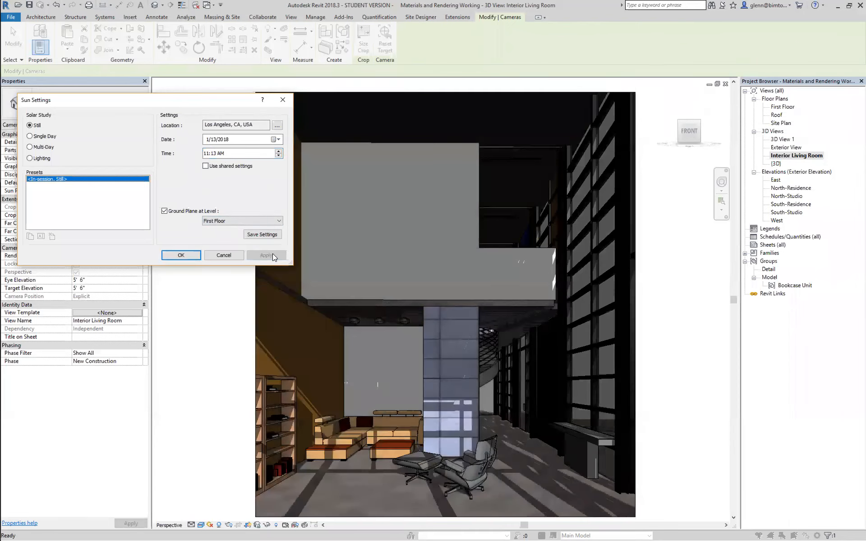
Set the living room sun time to 8:13 AM and accept the sun settings
click(207, 157)
text(8)
click(181, 255)
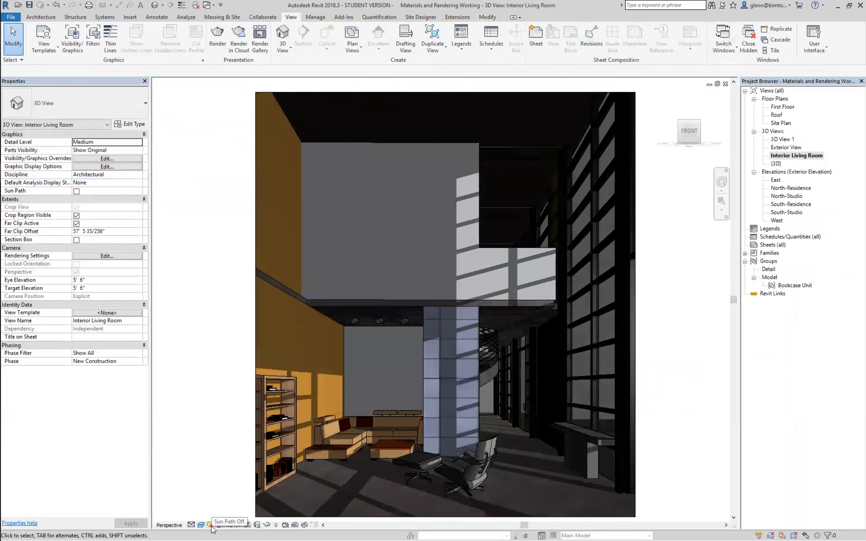
Open the sun settings from the living room view's rendering settings and apply a sun time of 10:13 PM
click(96, 257)
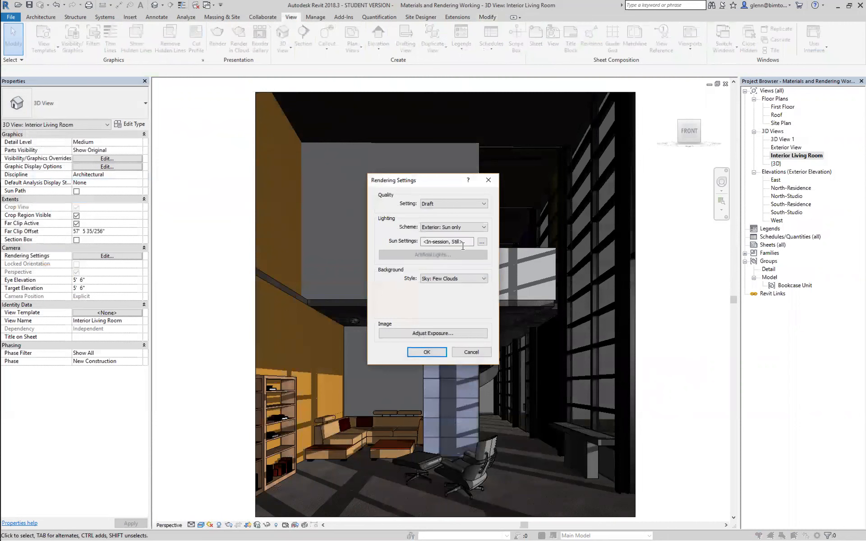
click(482, 243)
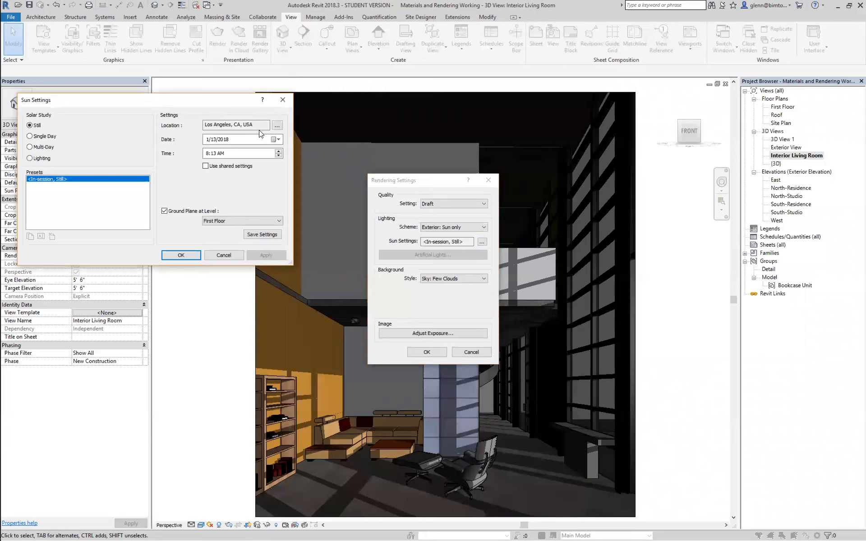
click(206, 156)
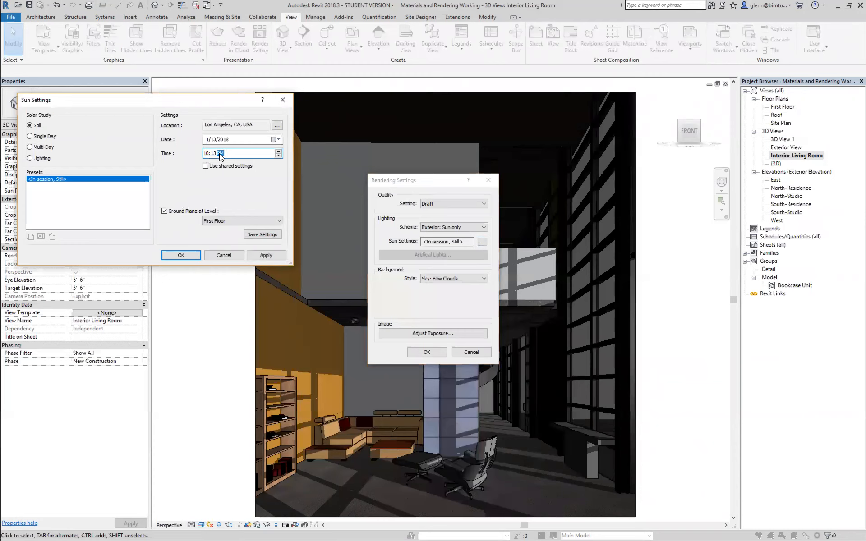
click(262, 254)
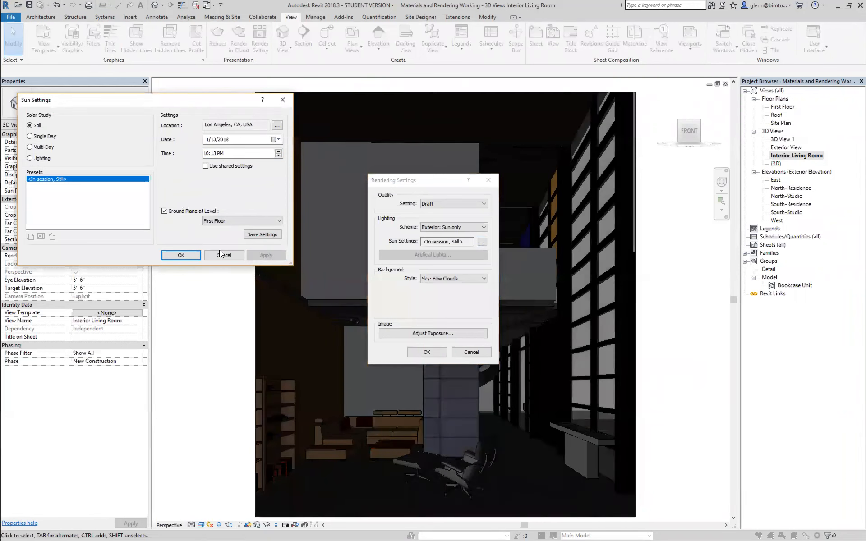
Accept the living room sun settings and look over the available lighting schemes and the sun settings
click(193, 254)
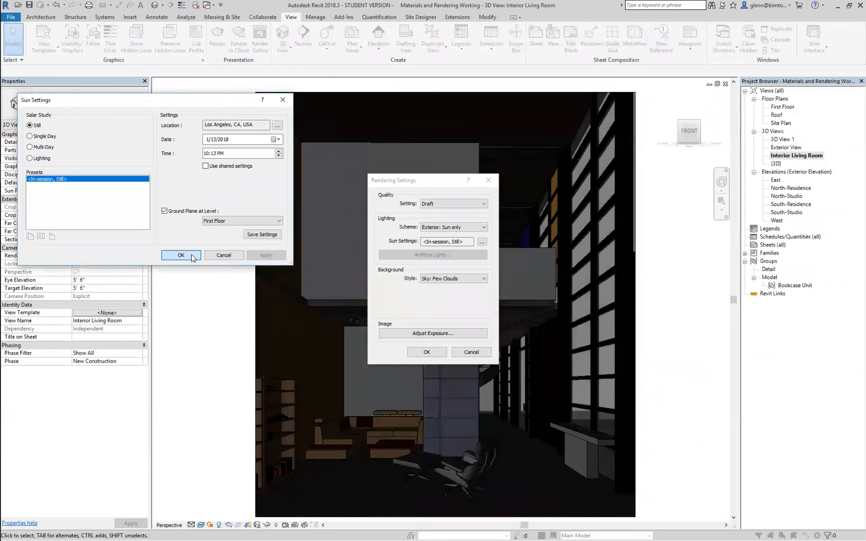
click(453, 227)
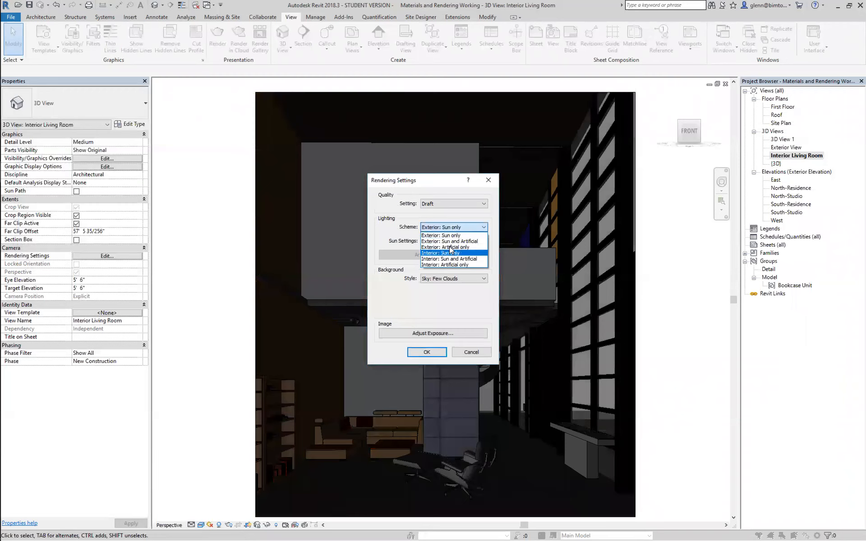
click(437, 217)
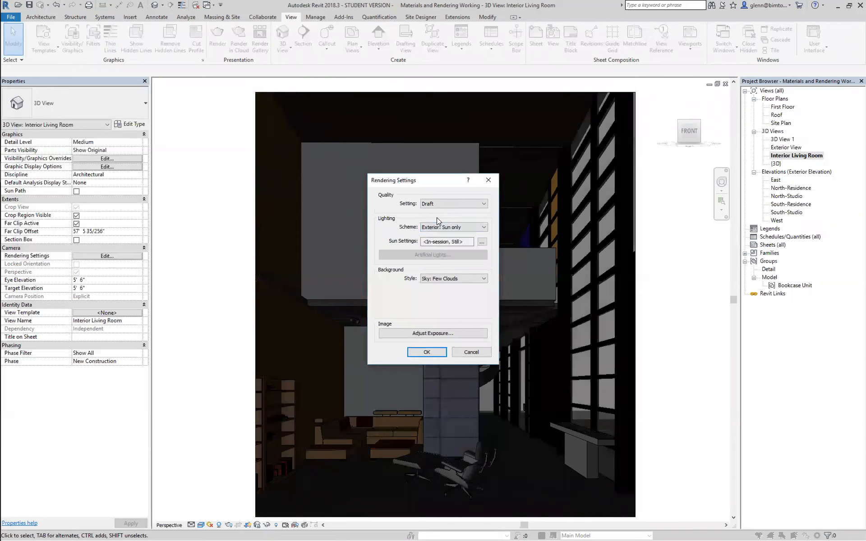
click(482, 243)
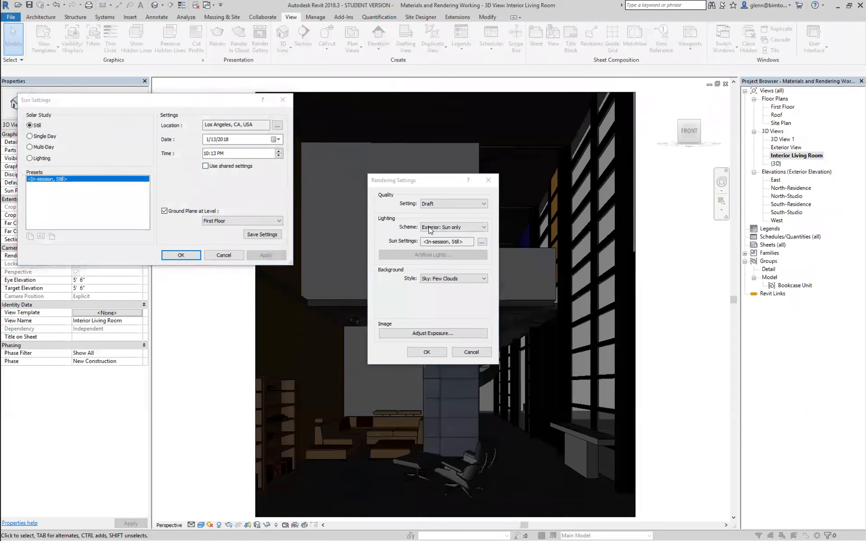
click(224, 255)
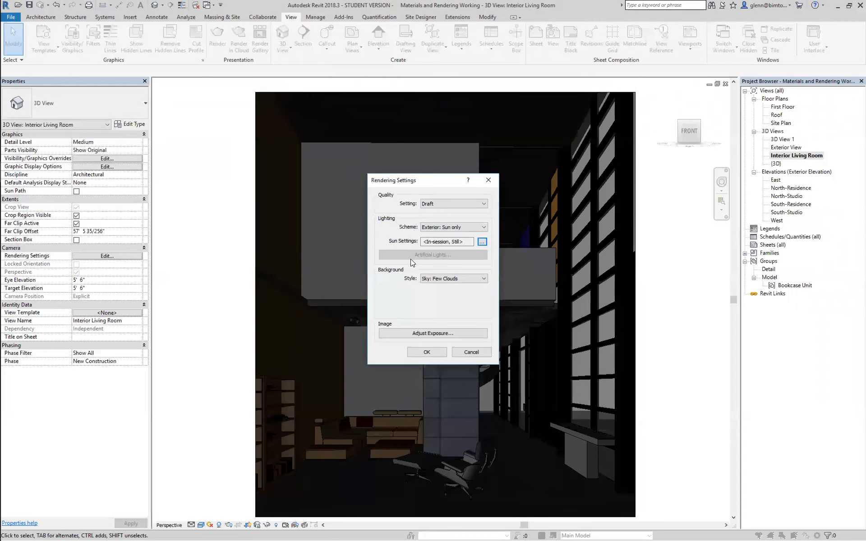
Set the living room's lighting scheme to Interior: Sun only and its sun time to 2:13 PM
click(453, 228)
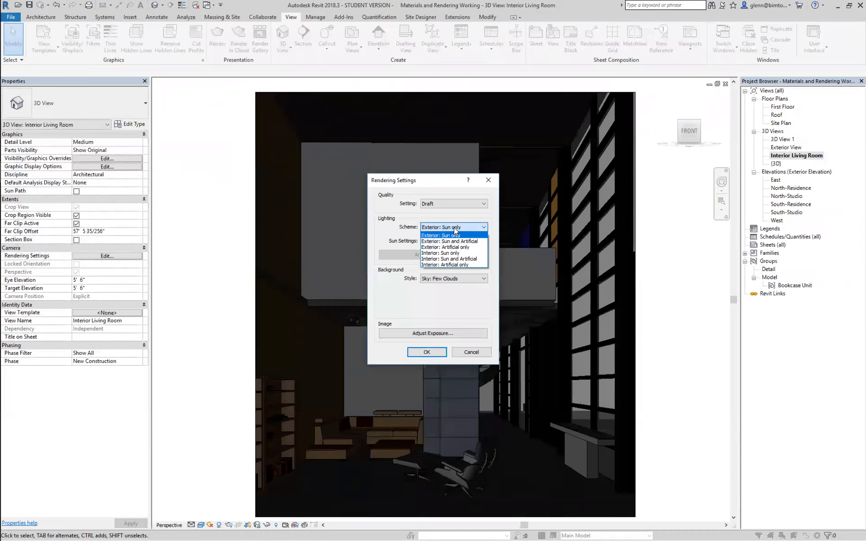
click(450, 253)
click(482, 242)
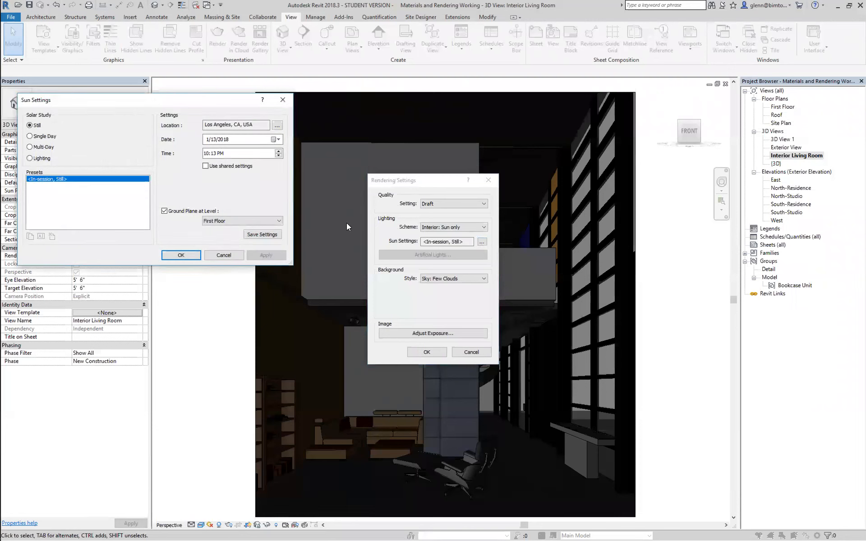
click(205, 154)
key(Tab)
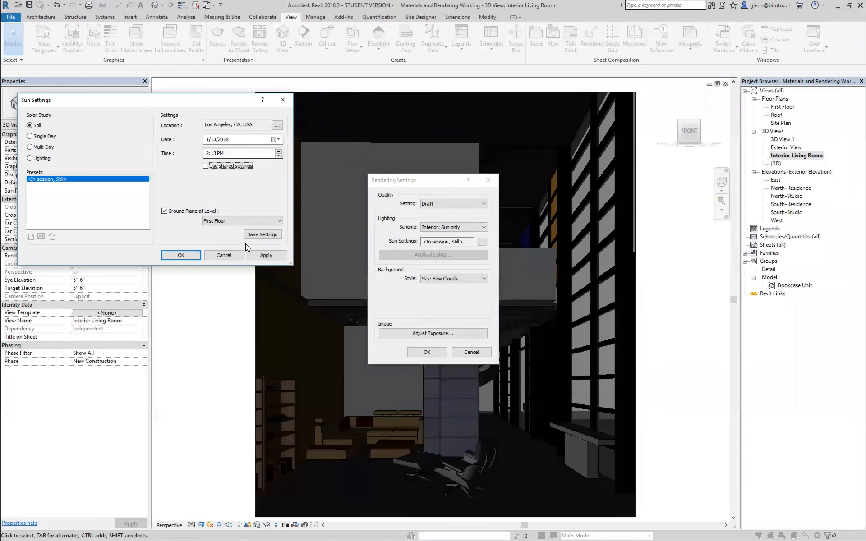
click(263, 256)
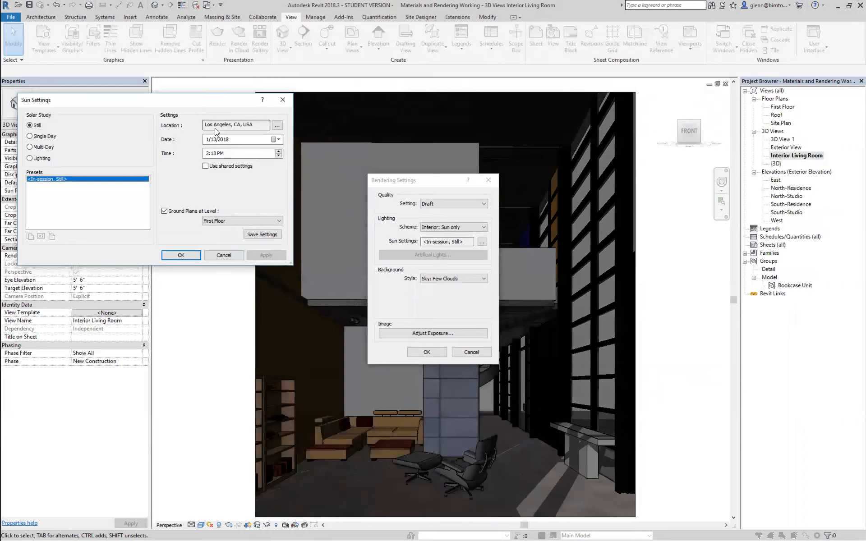
click(182, 255)
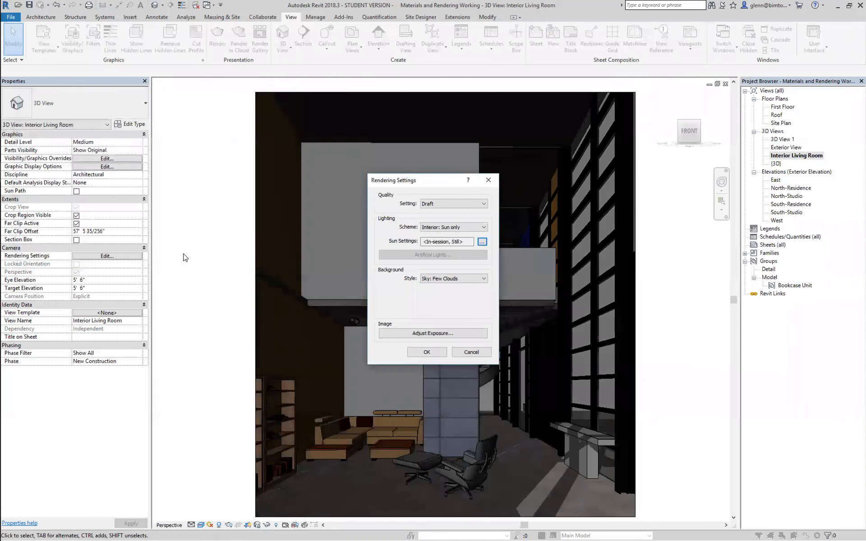
Try the Interior: Sun and Artificial lighting scheme, switch to Interior: Artificial only, and accept the rendering settings
click(470, 229)
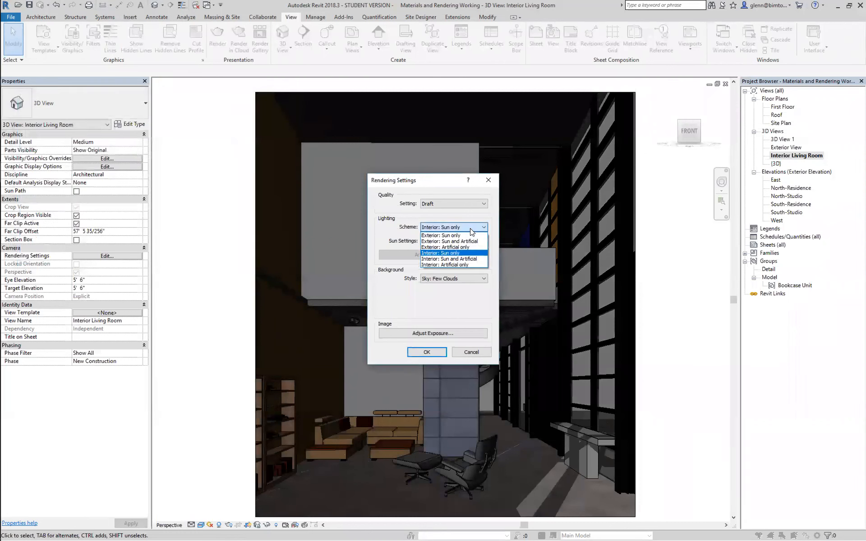
click(461, 259)
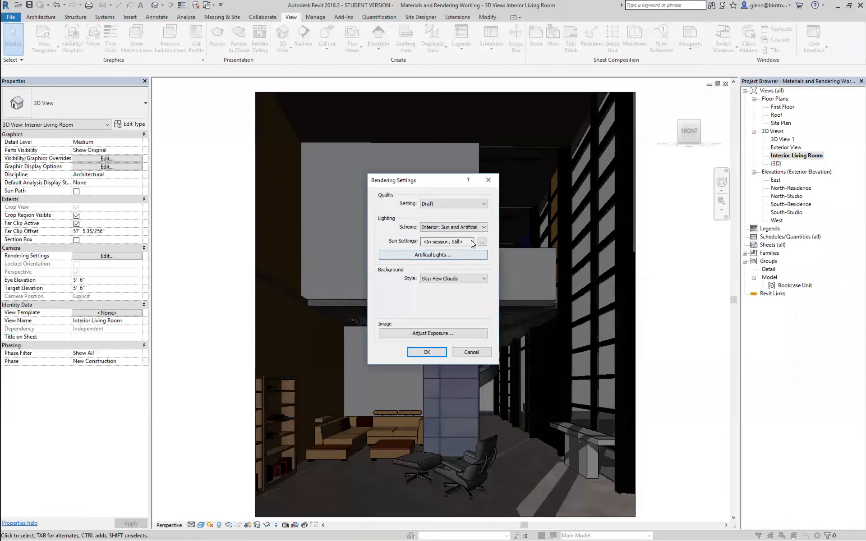
click(482, 227)
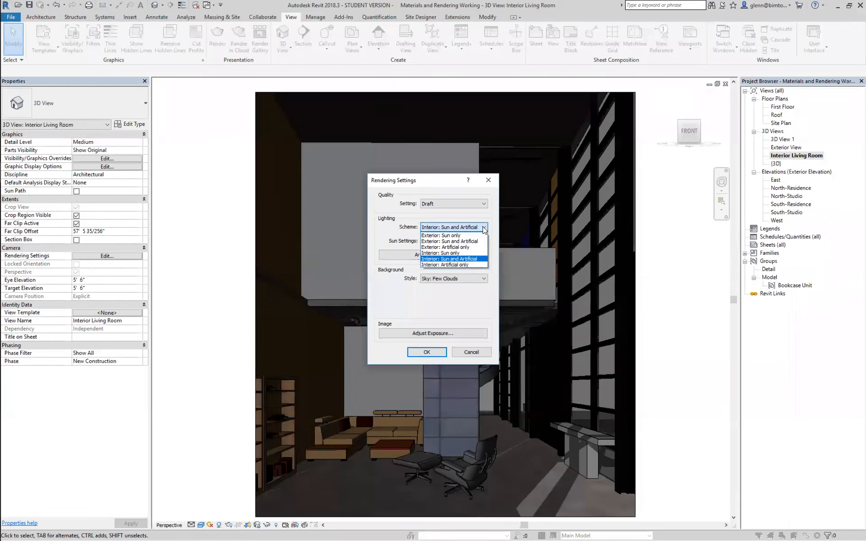
click(455, 265)
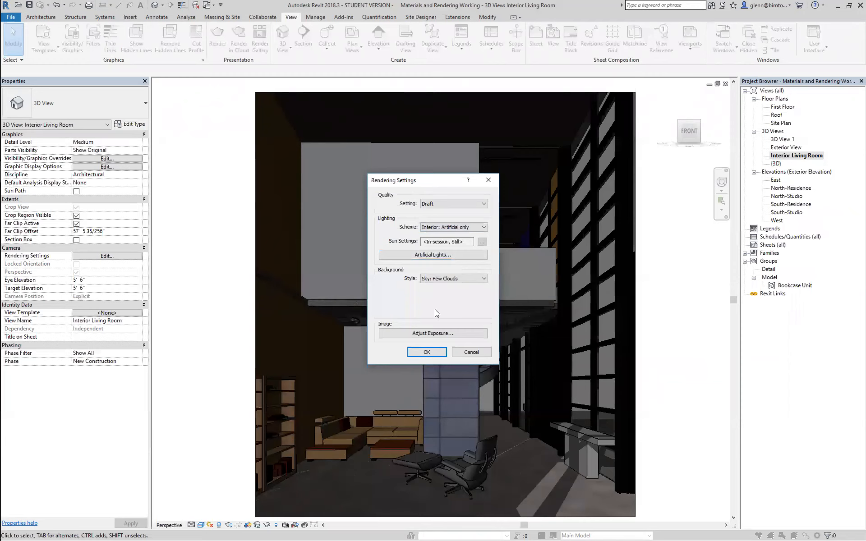
click(426, 353)
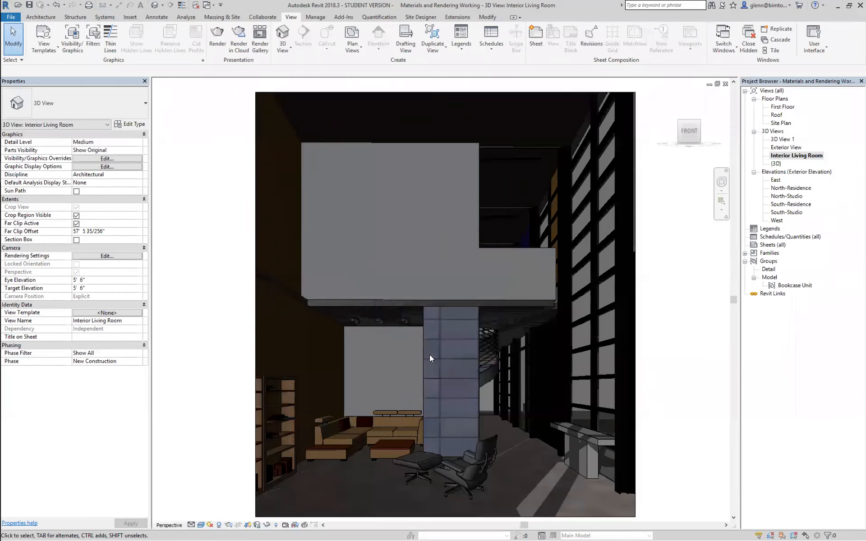
Examine the type properties of the middle ceiling light above the sofa, including its photometric parameters
click(380, 324)
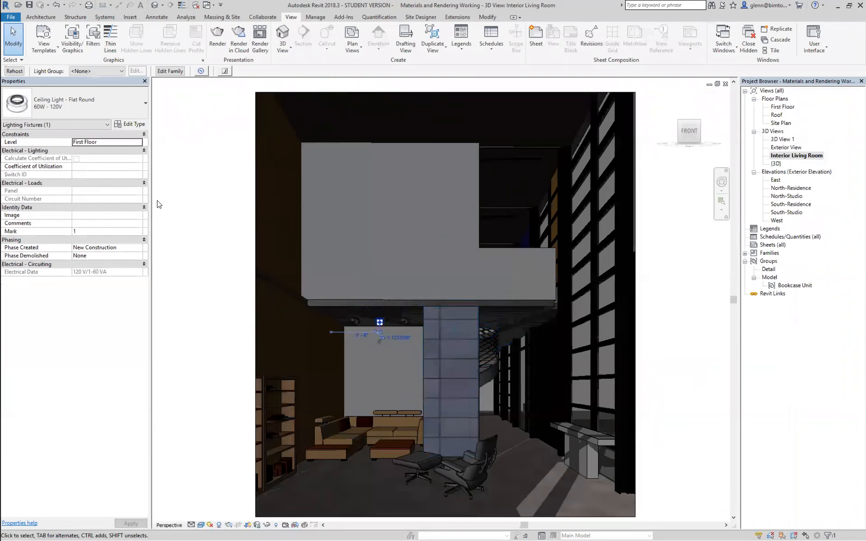
click(137, 125)
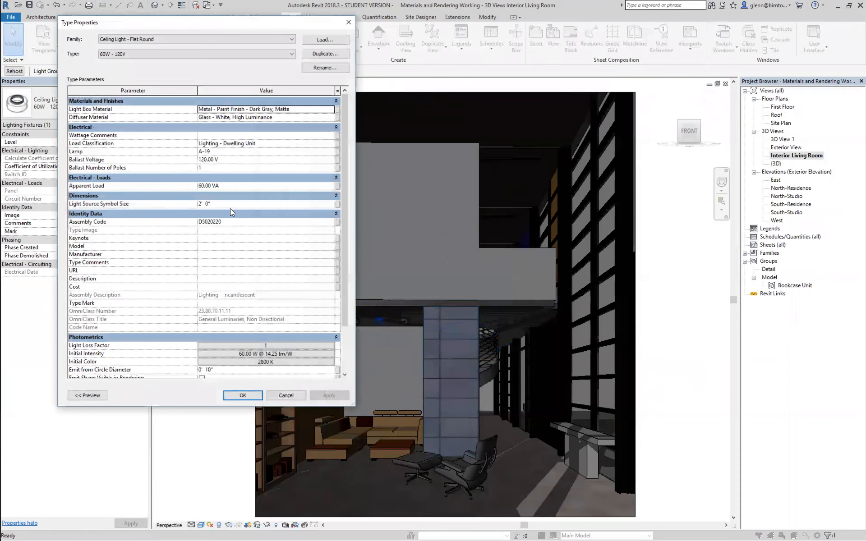
drag(343, 248, 282, 291)
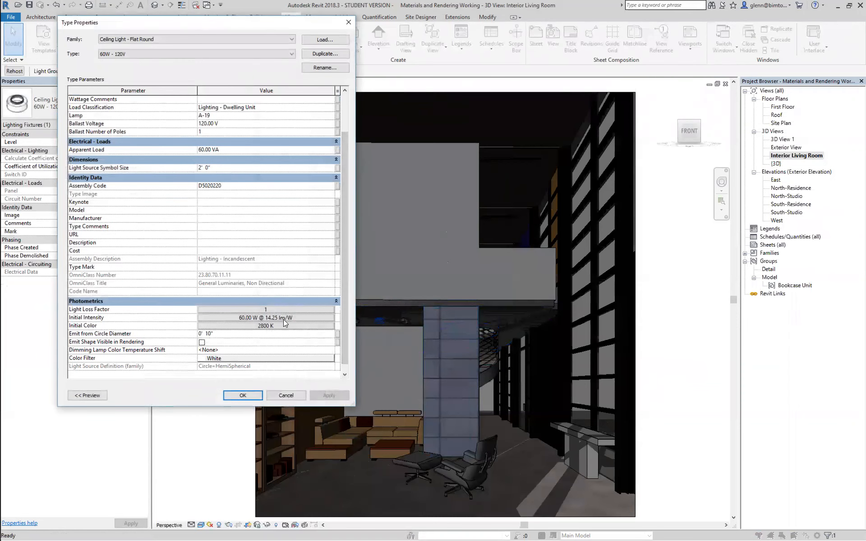
click(243, 396)
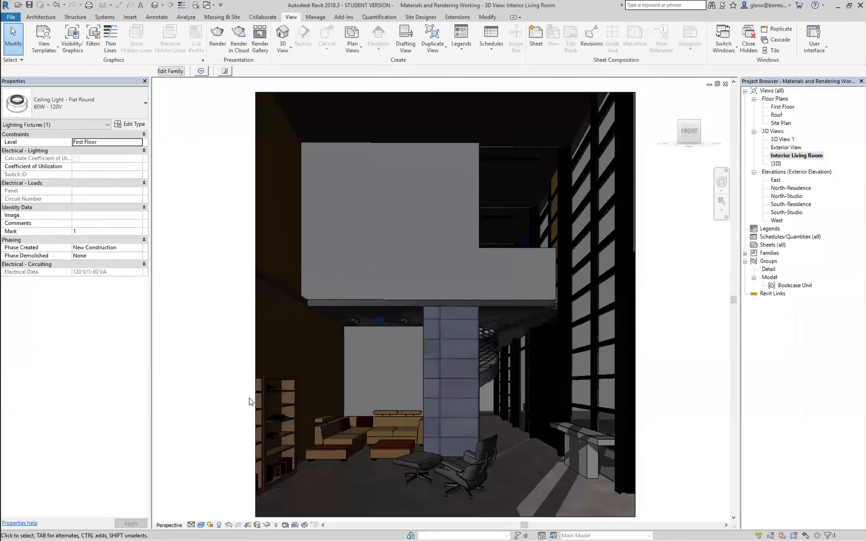
click(220, 279)
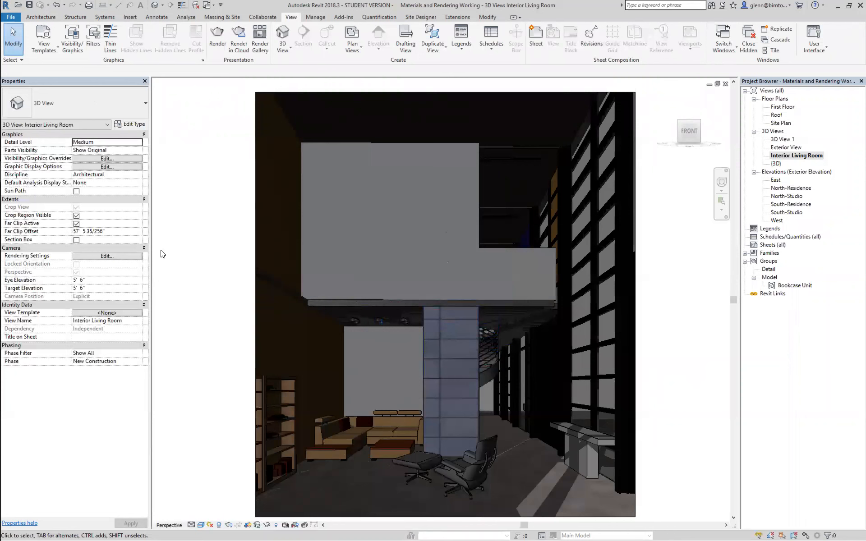
Review the on/off states and dimming values of the living room's artificial lights from the rendering settings
click(120, 257)
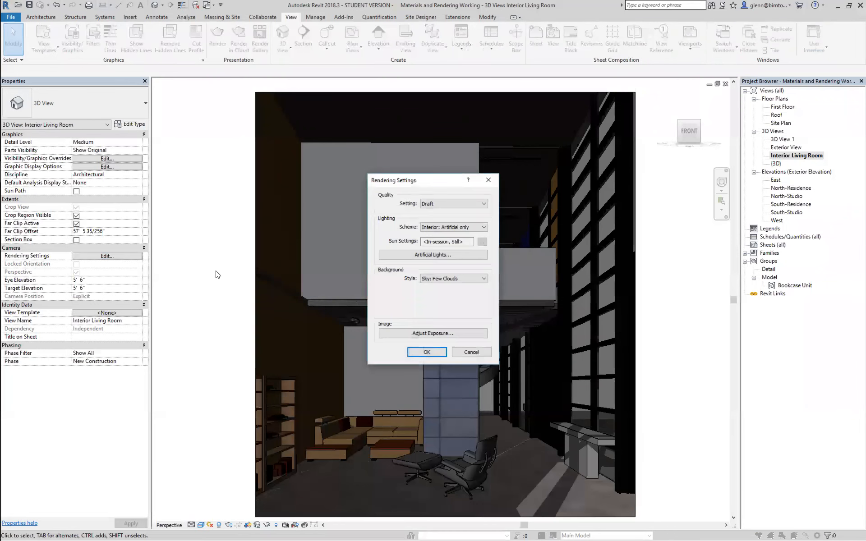
click(416, 255)
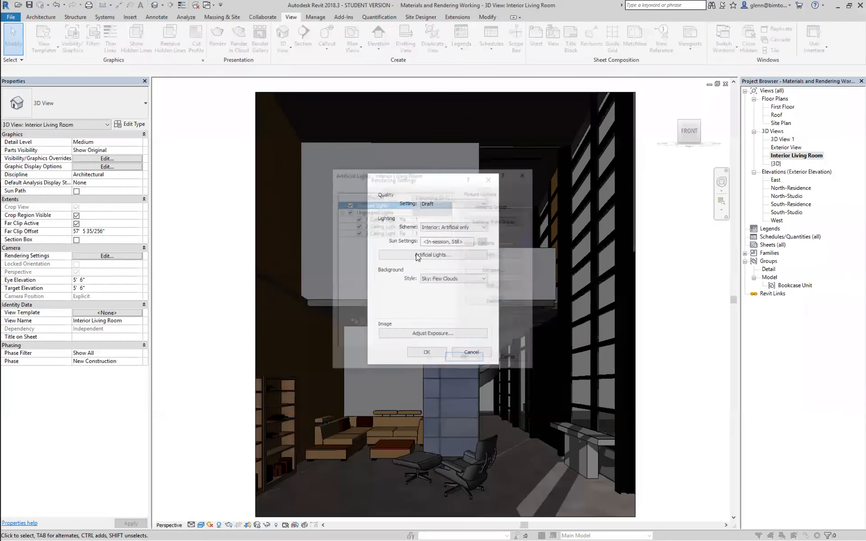
drag(405, 173, 176, 192)
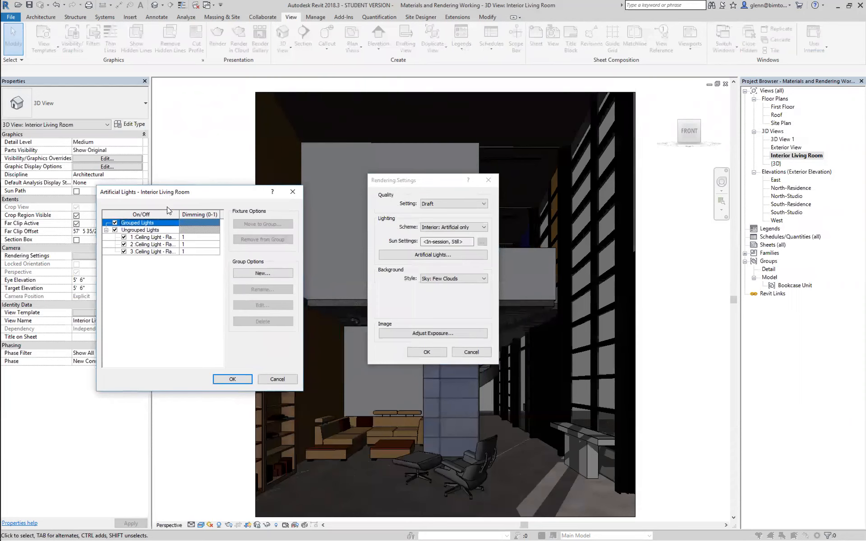
drag(179, 215, 195, 216)
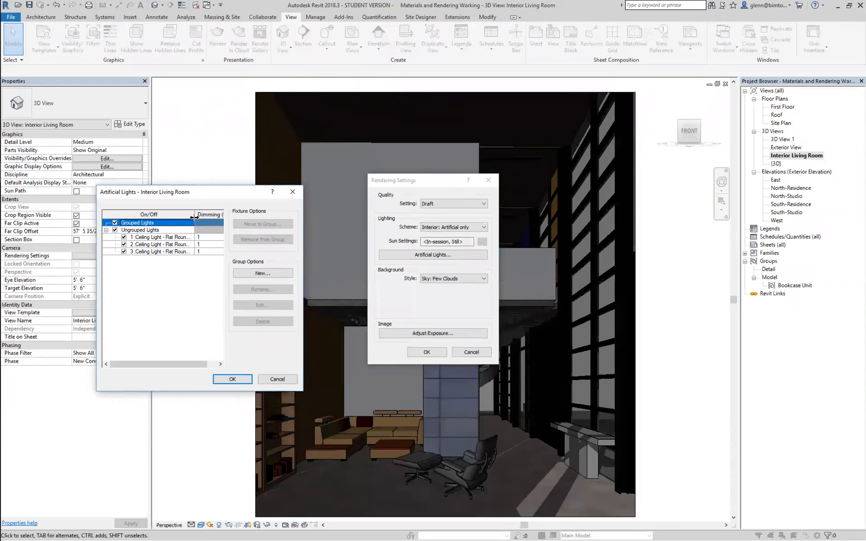
click(115, 231)
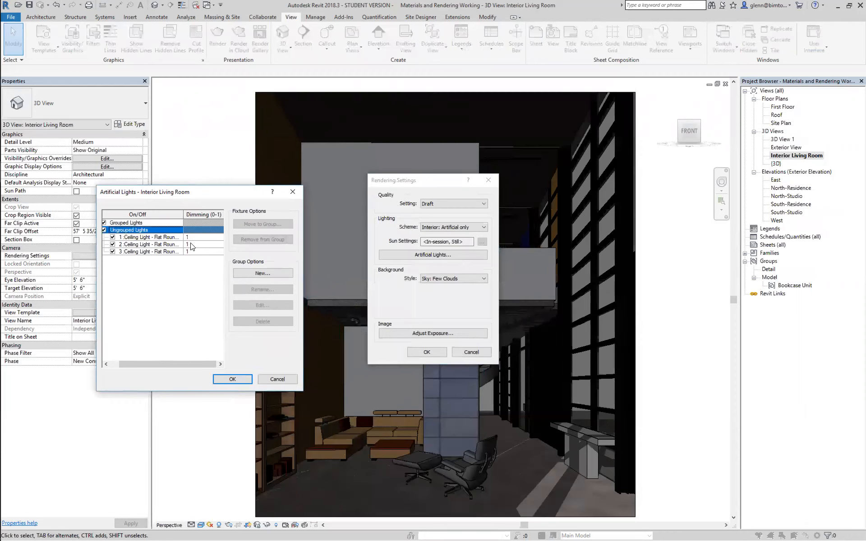
click(233, 379)
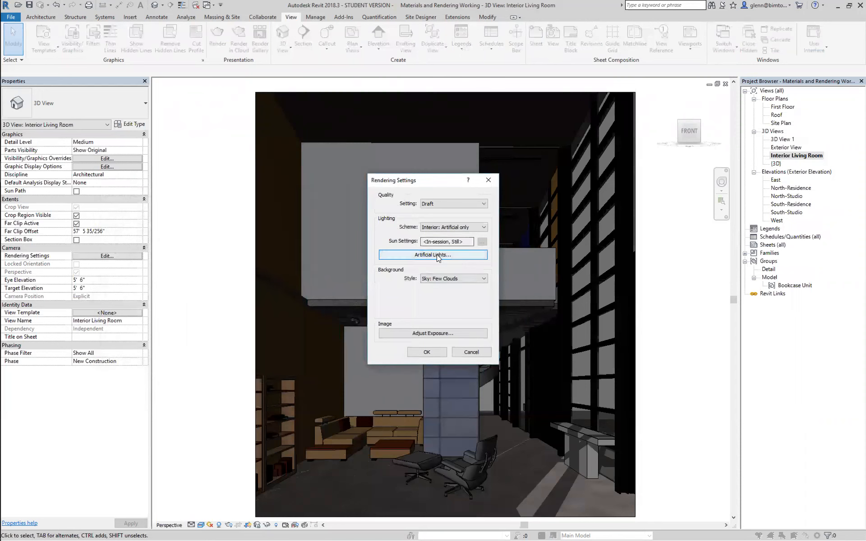
click(429, 352)
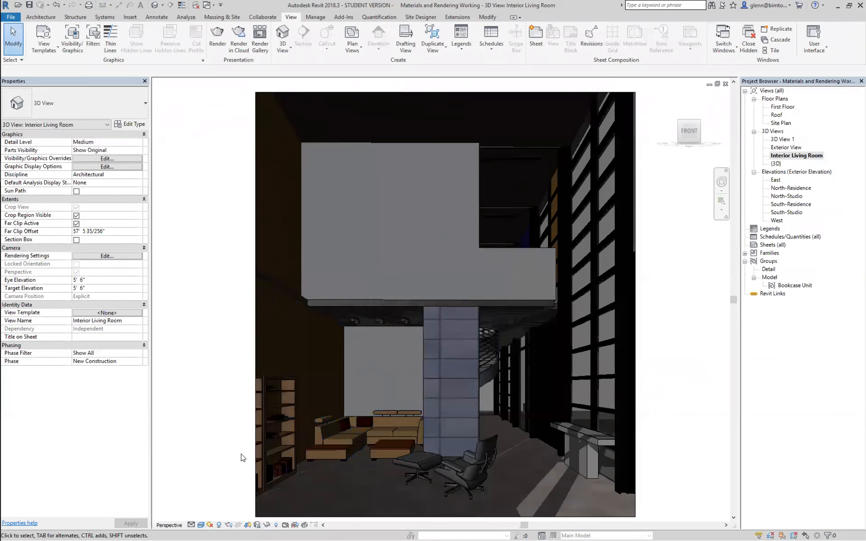
Preview the living room view in the Ray Trace visual style and return it to Realistic
click(202, 526)
click(211, 517)
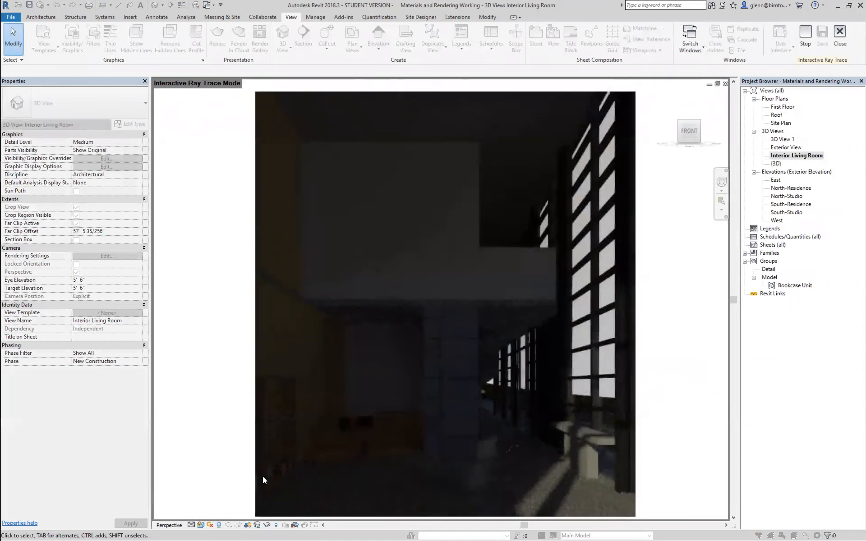
click(202, 525)
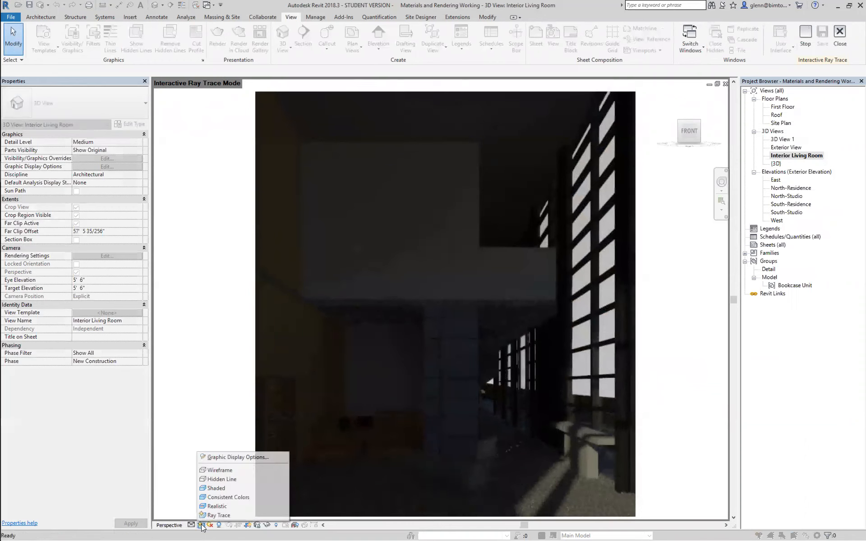
click(214, 503)
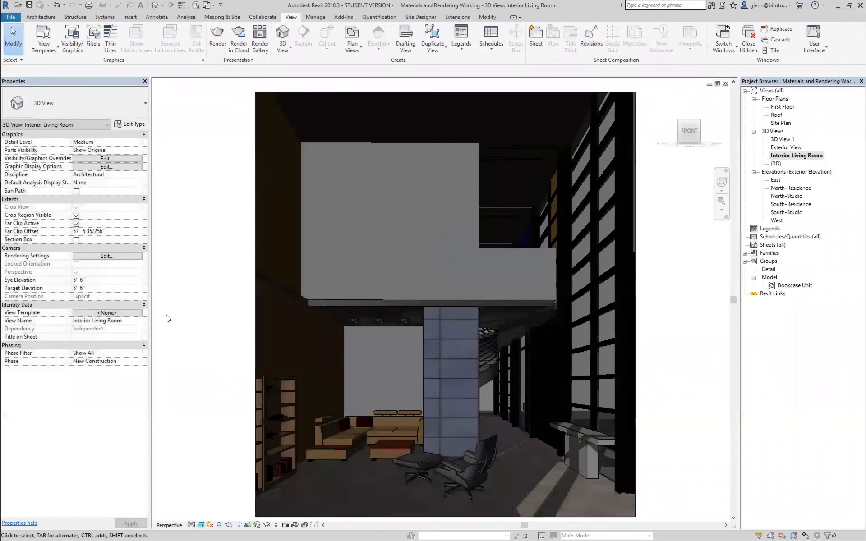
Reopen the living room's rendering settings and set the lighting scheme to Interior: Sun only
click(107, 257)
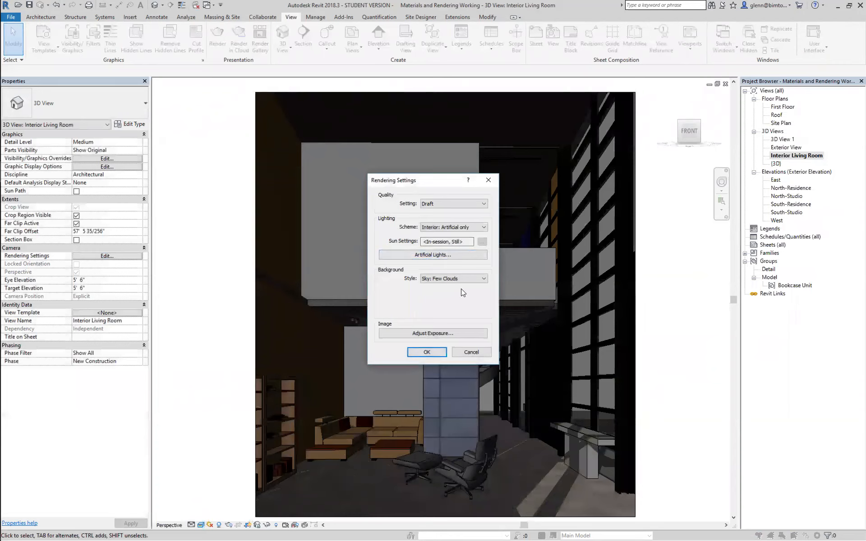
double_click(465, 242)
click(484, 227)
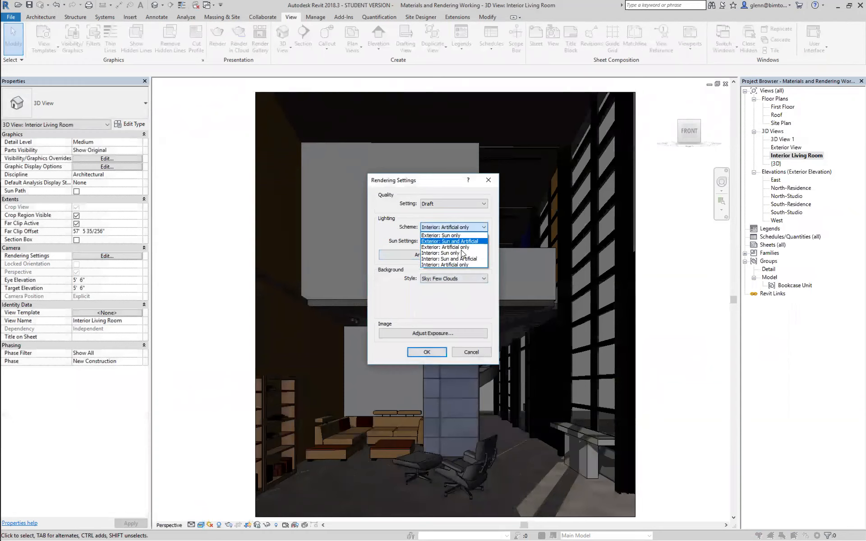
click(461, 253)
Open the sun settings from the rendering settings and apply a sun time of 11:13 PM
click(482, 242)
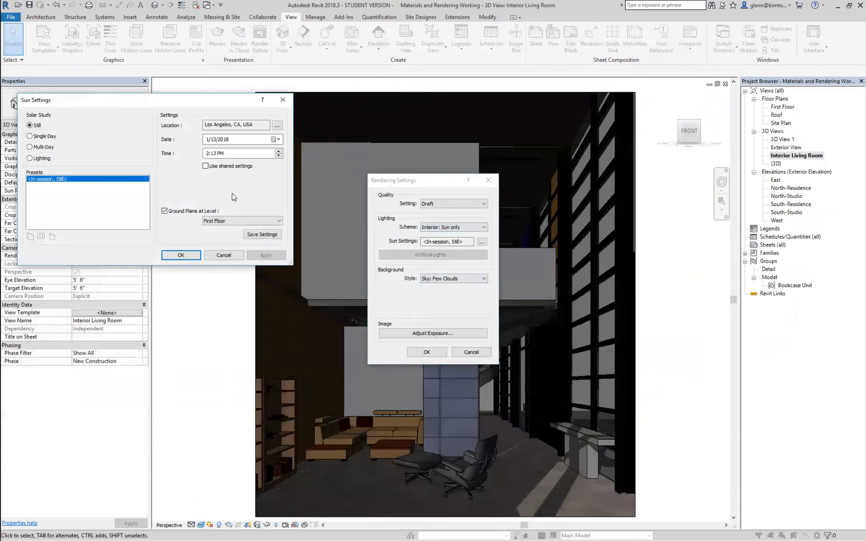
click(206, 155)
click(207, 154)
text(11)
key(Tab)
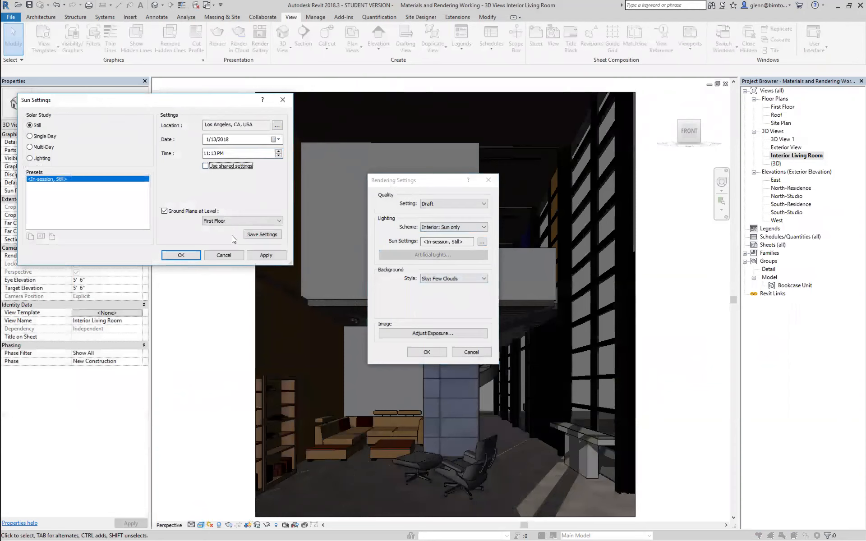
click(263, 256)
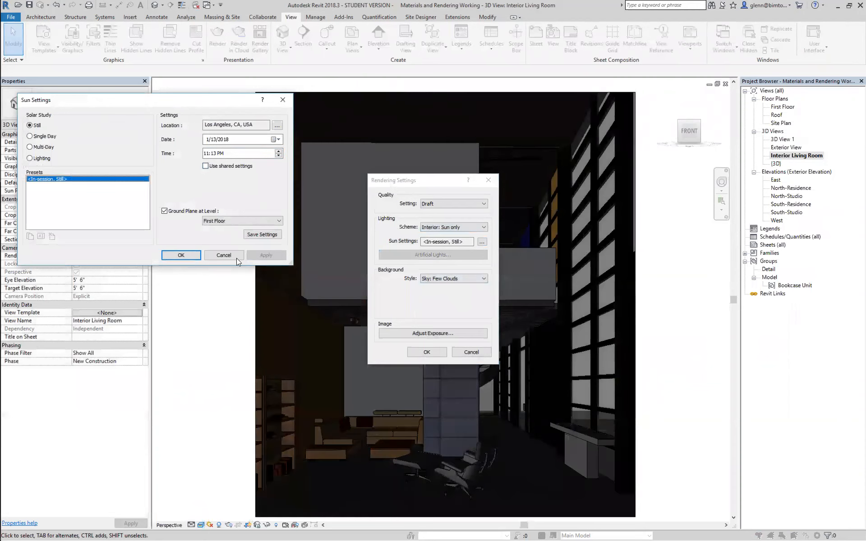
Accept the sun settings, set the living room's lighting scheme to Interior: Artificial only, and confirm the rendering settings
click(182, 256)
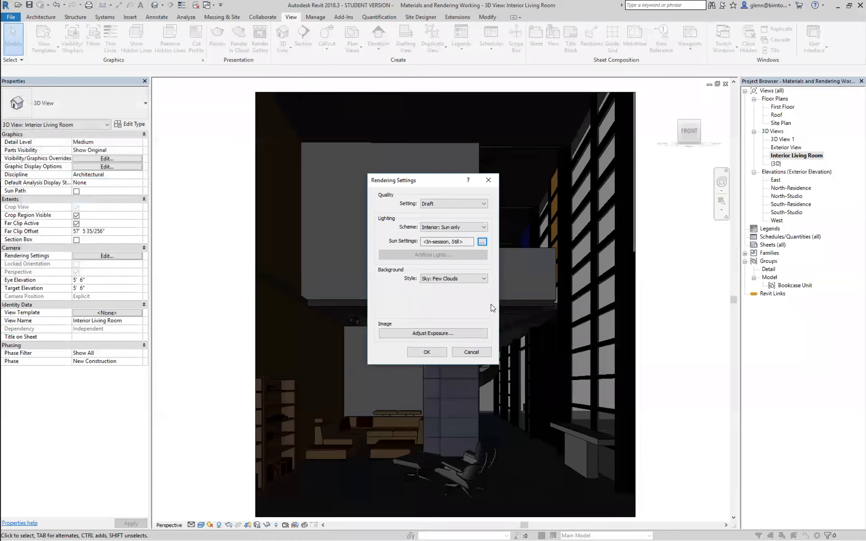
click(482, 226)
click(456, 264)
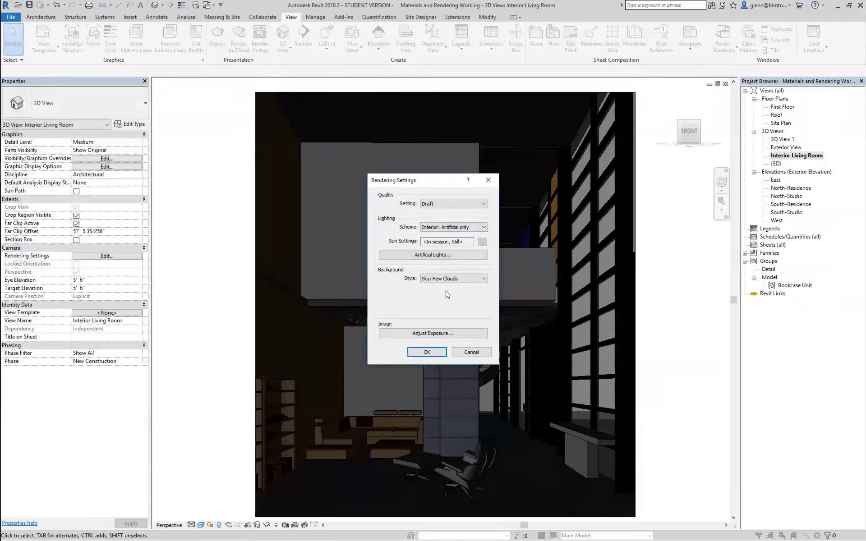
click(421, 352)
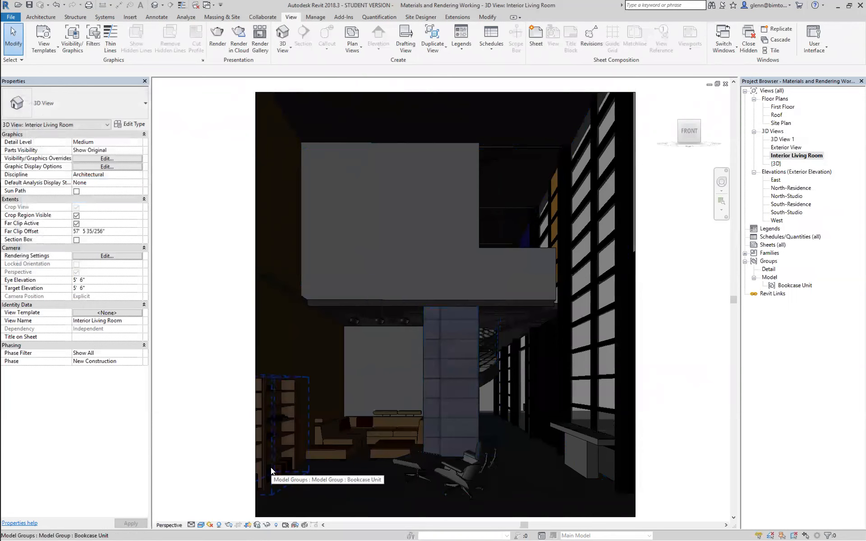
Render the living room view at Draft quality with artificial lighting only and stop the rendering partway
click(220, 43)
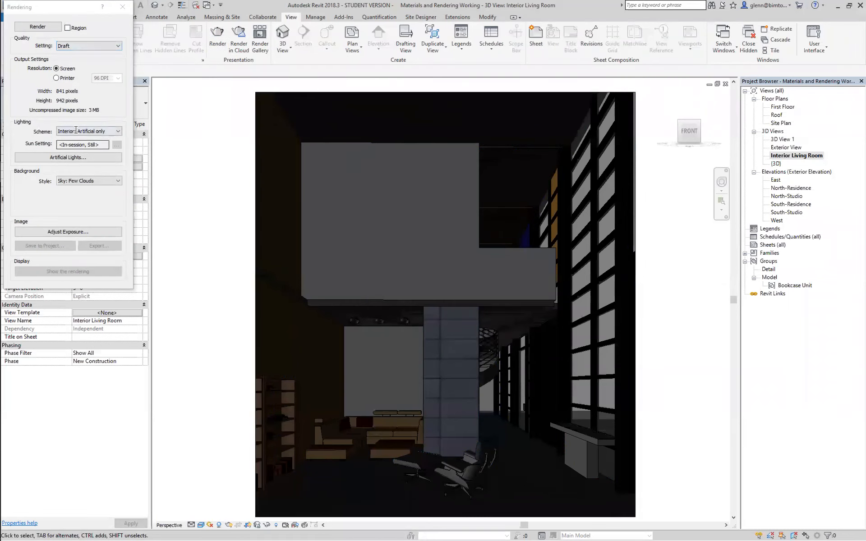
click(63, 44)
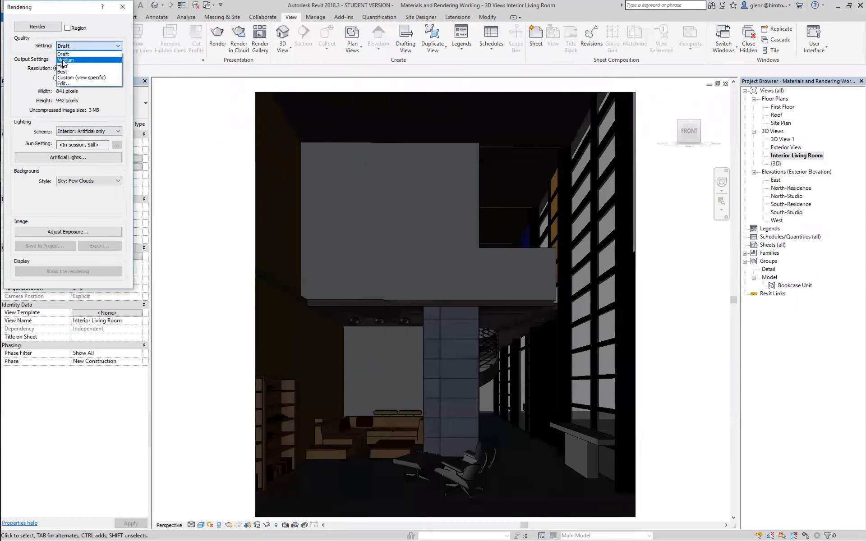
click(63, 54)
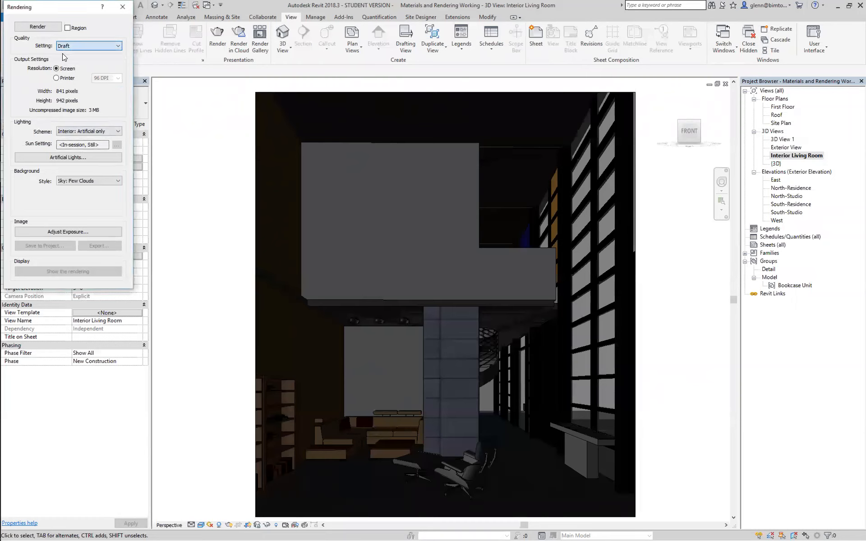
click(48, 27)
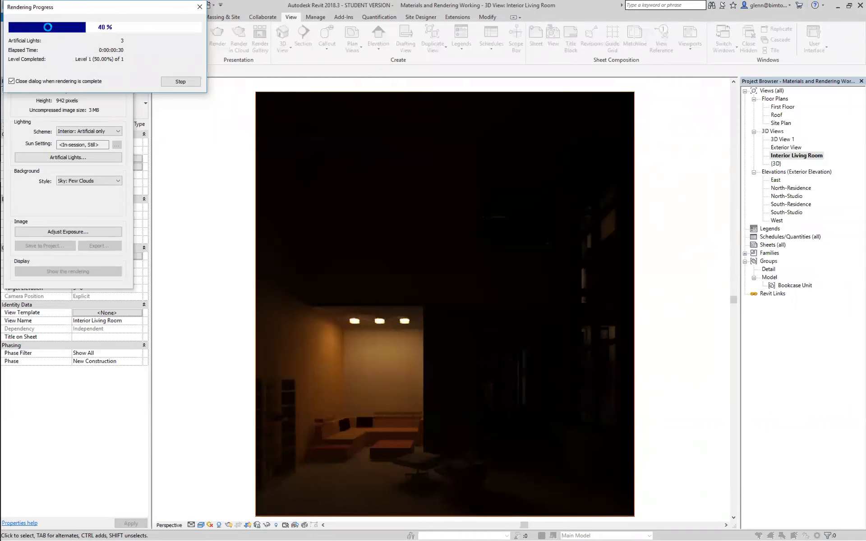
click(179, 81)
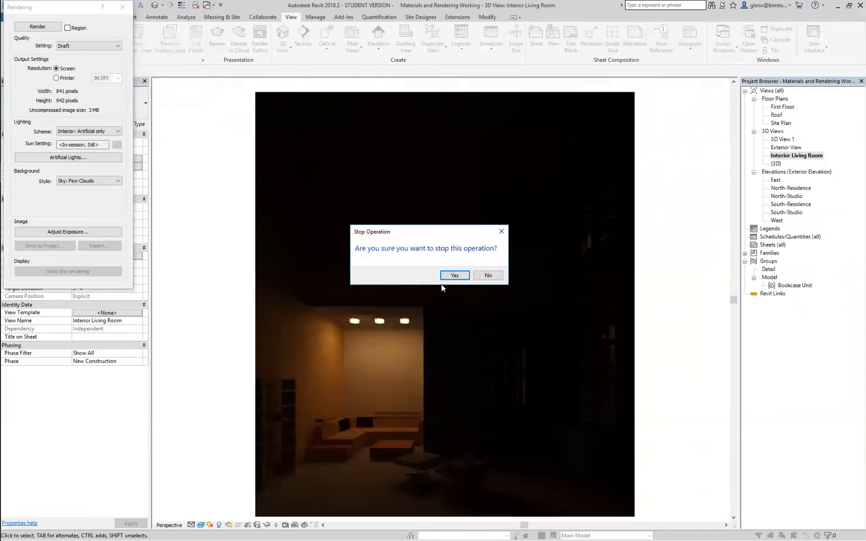
click(455, 276)
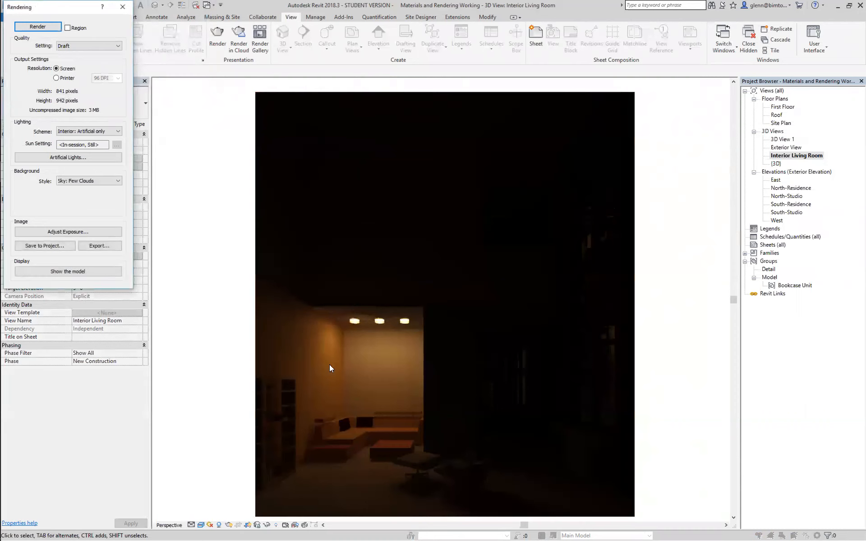
Brighten the rendered living room image through exposure control in stages, applying a final exposure value of 5.07
click(87, 232)
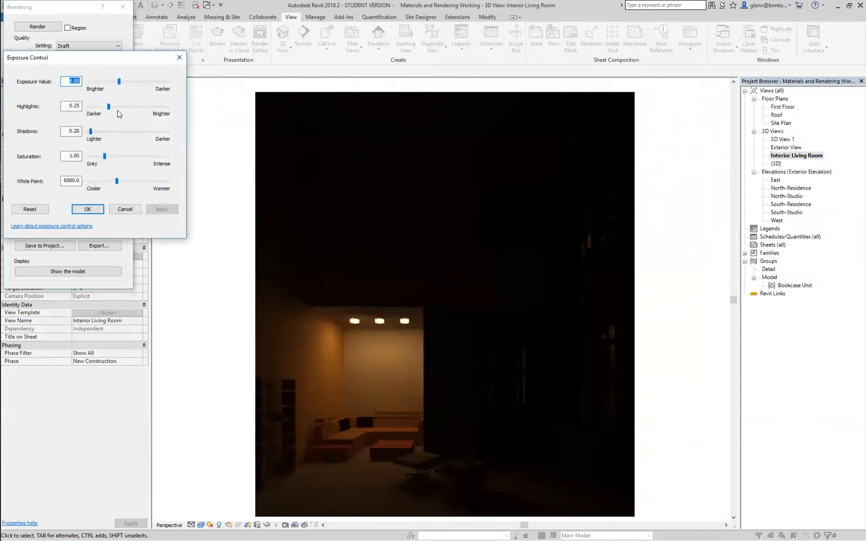
click(118, 82)
drag(117, 83, 113, 83)
click(159, 210)
drag(114, 83, 108, 83)
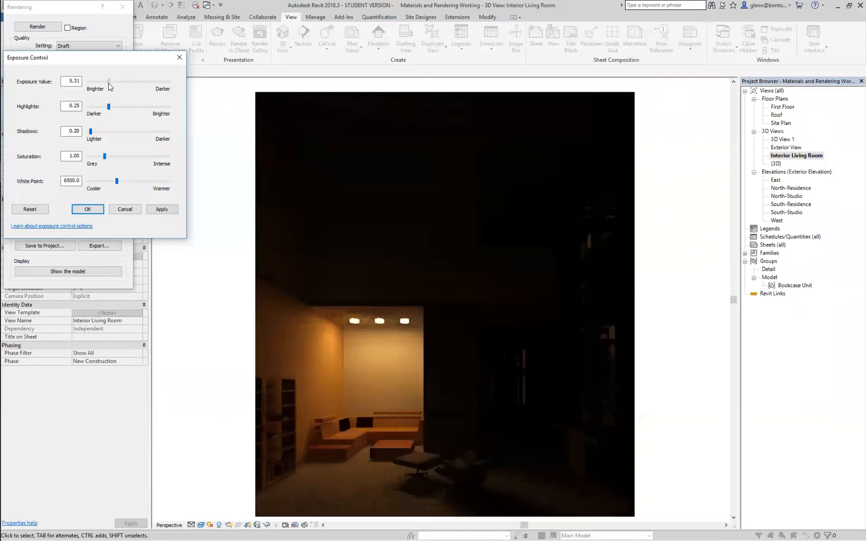
click(160, 209)
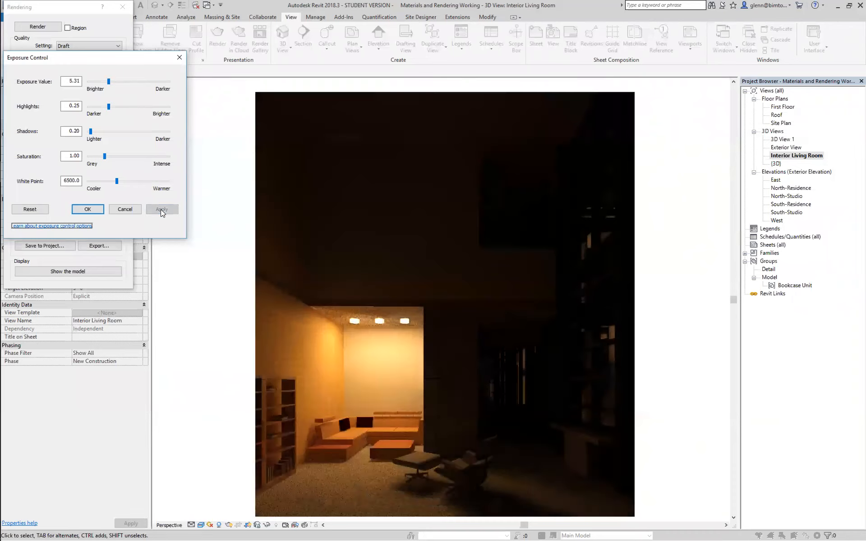
drag(108, 81, 104, 81)
click(160, 209)
drag(104, 81, 110, 92)
click(170, 210)
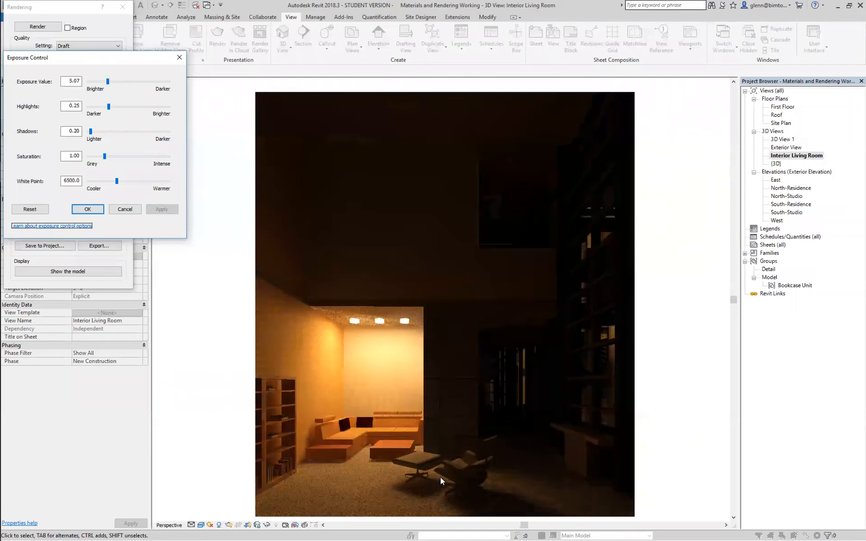